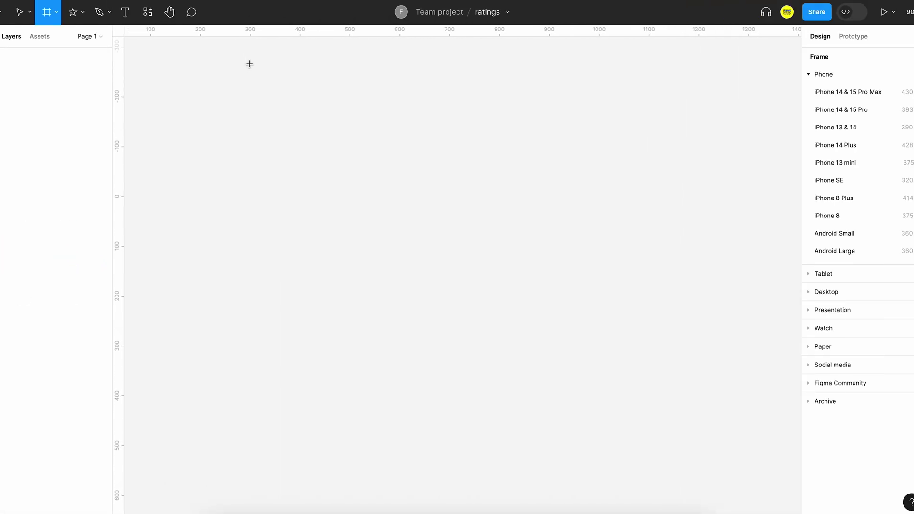
- Draw a frame on the canvas and size it to 1000 by 1000 px
left_click_drag(266, 57, 725, 430)
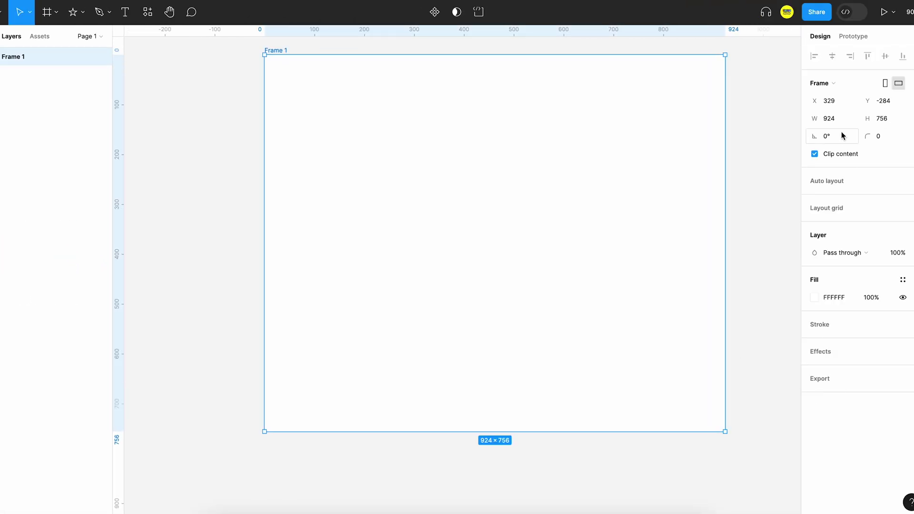
left_click(833, 118)
type("1")
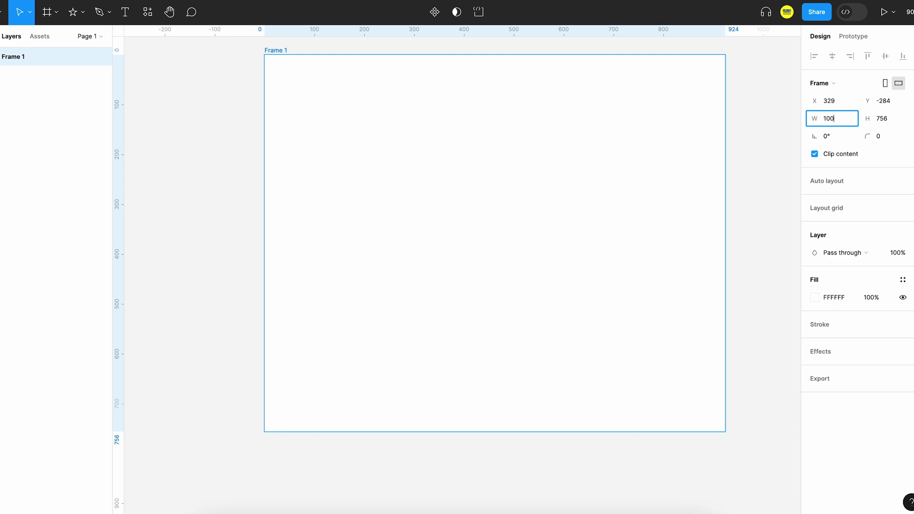
type("0")
key("Tab")
type("1000")
key("Return")
left_click(412, 49)
scroll(412, 48, "down", 3)
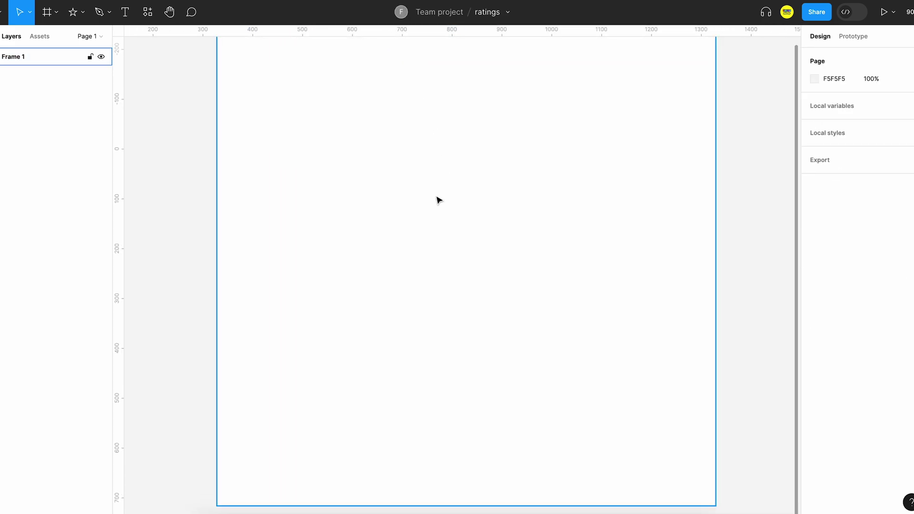
scroll(438, 200, "up", 1)
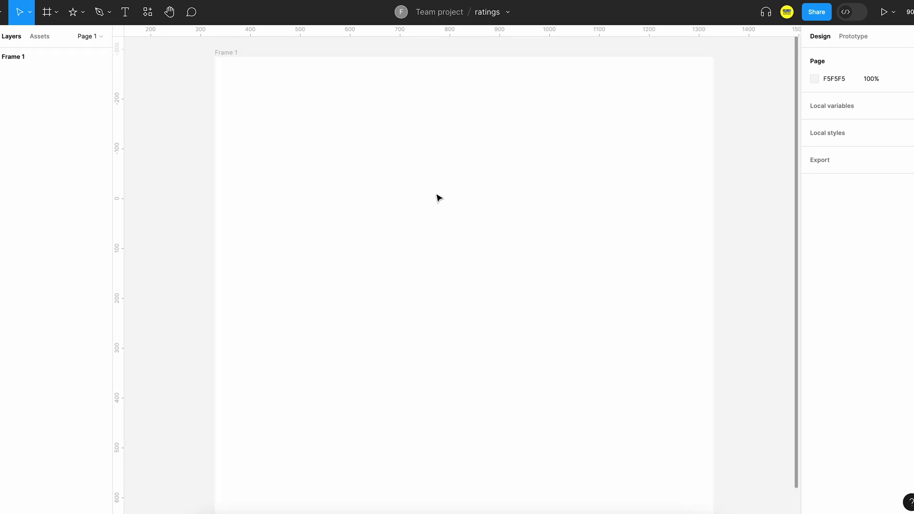
- Draw a star near the middle of the frame with the Star tool
left_click(83, 12)
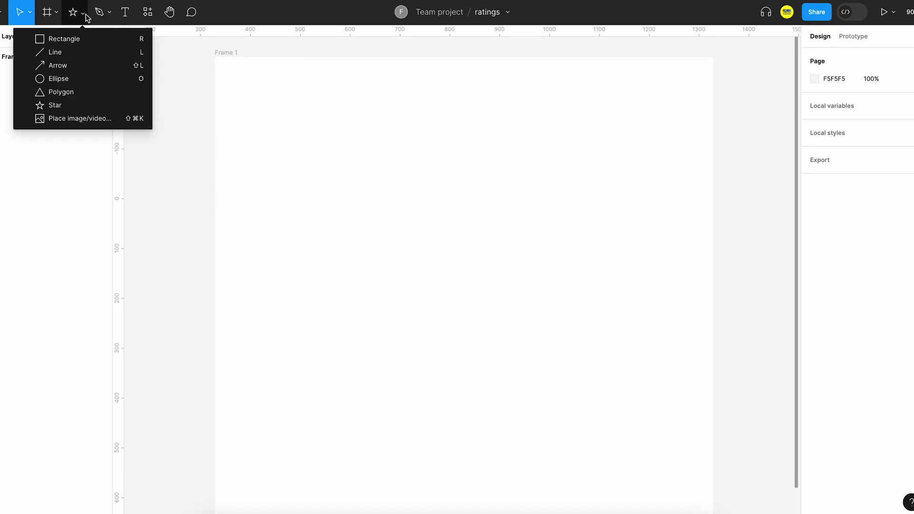
left_click(62, 106)
left_click_drag(409, 259, 457, 294)
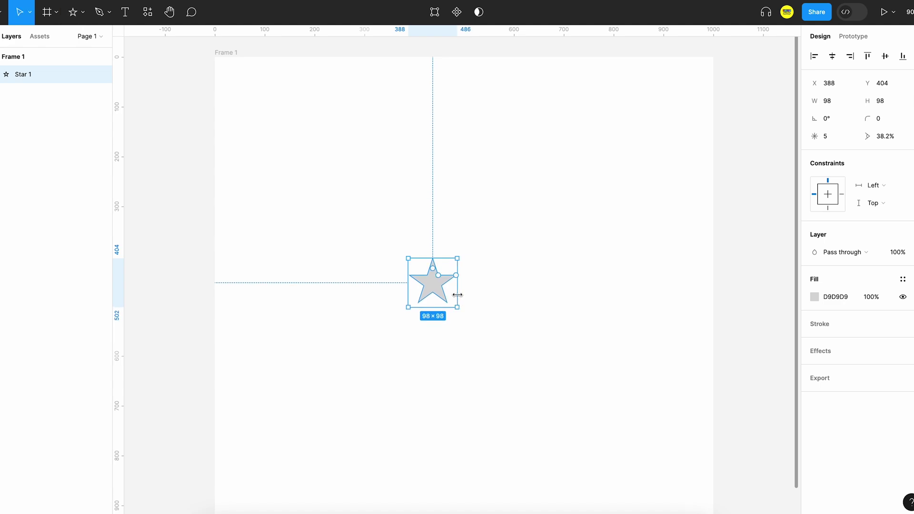
- Set the star's inner ratio to 45%
left_click(886, 136)
type("40")
key("Return")
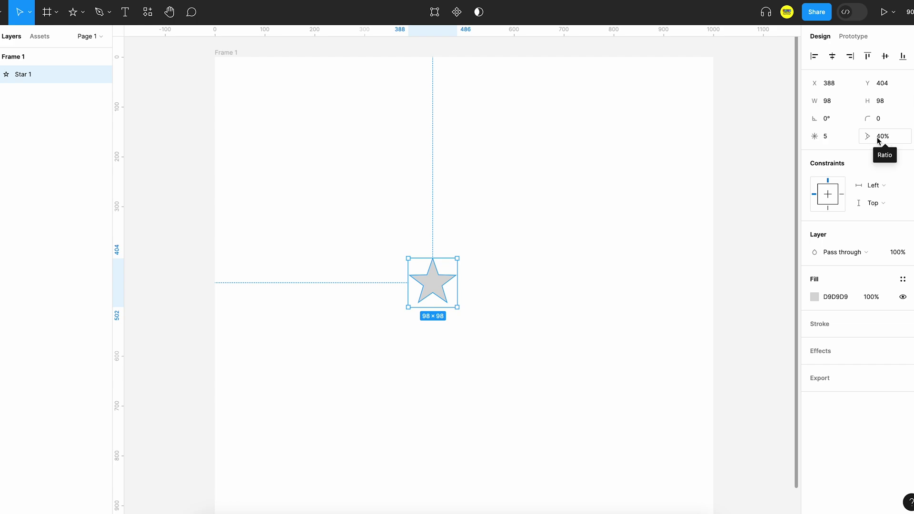
mouse_move(868, 137)
left_mouse_down()
mouse_move(838, 147)
mouse_move(867, 137)
left_mouse_up()
left_click(885, 135)
type("45")
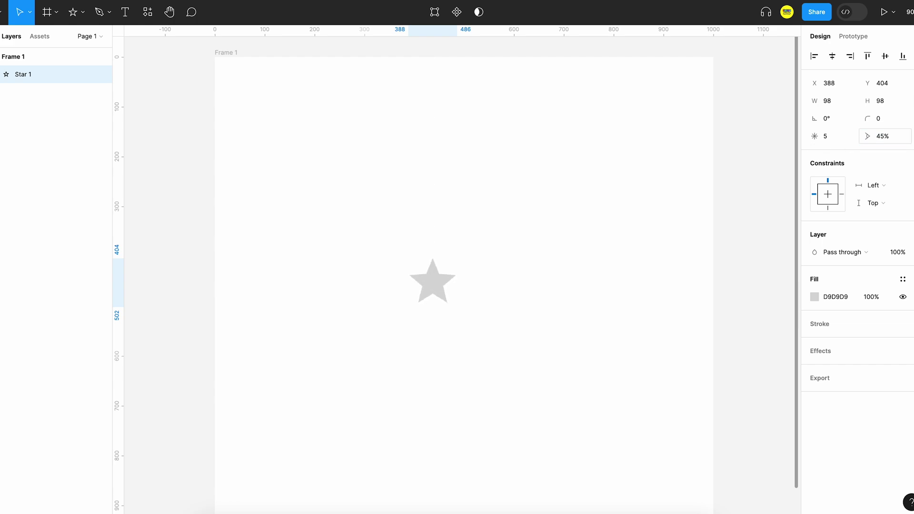
- Add a text layer reading 'Rating description' below the star
left_click(383, 329)
key("t")
left_click(385, 322)
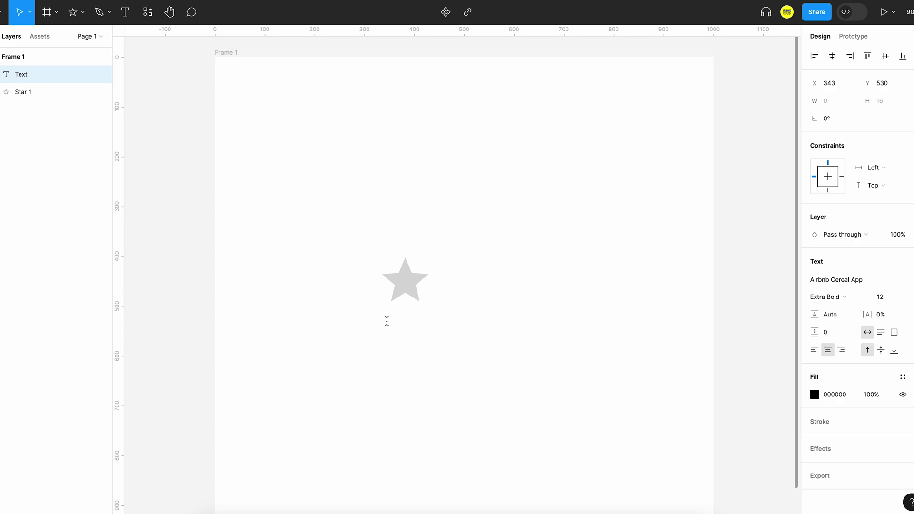
type("Rating desfc")
key("BackSpace")
key("BackSpace")
type("cription")
key("Escape")
- Set the text's font size to 24 and line height to 24
left_click(883, 297)
type("16")
key("Return")
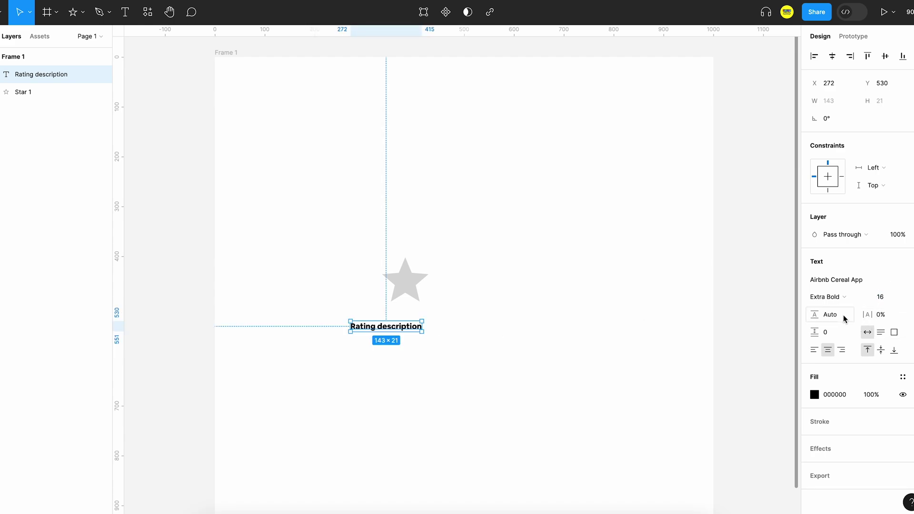
left_click(832, 314)
type("24")
key("Return")
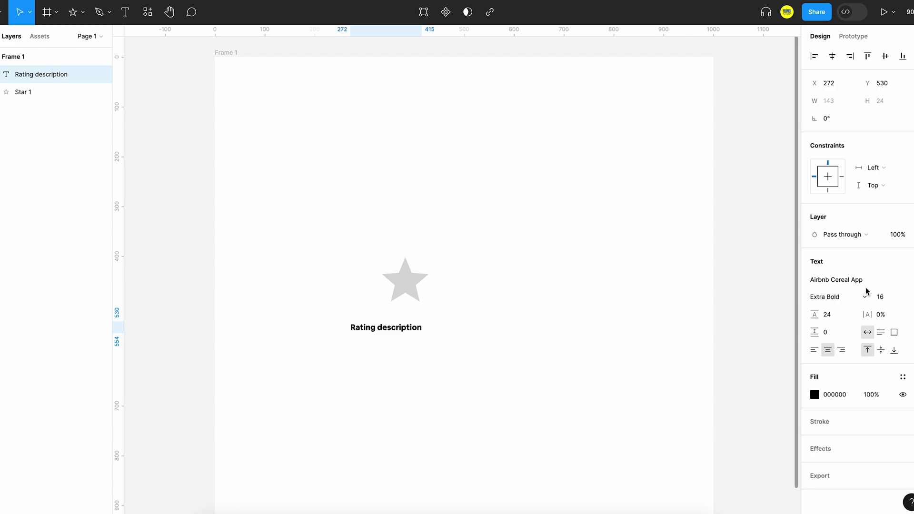
left_click(886, 297)
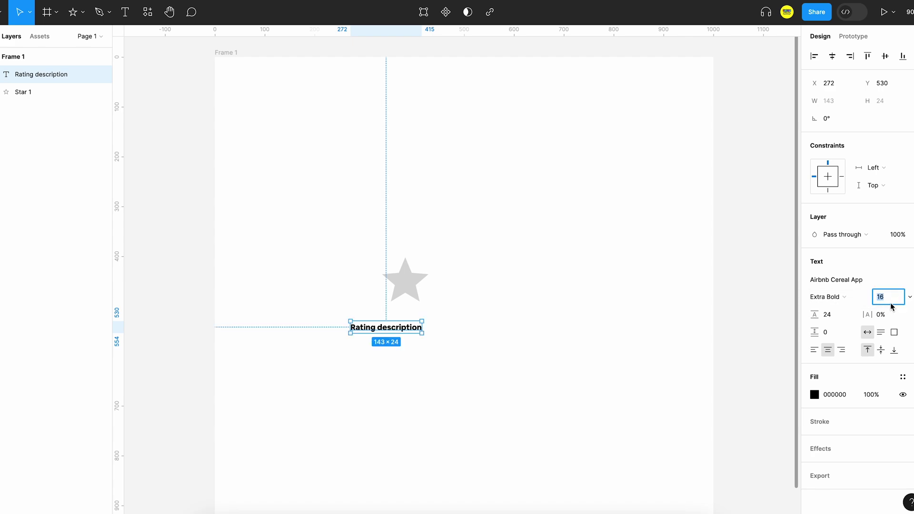
key("shift+Up")
key("shift+Up")
key("shift+Up")
key("shift+Down")
key("shift+Down")
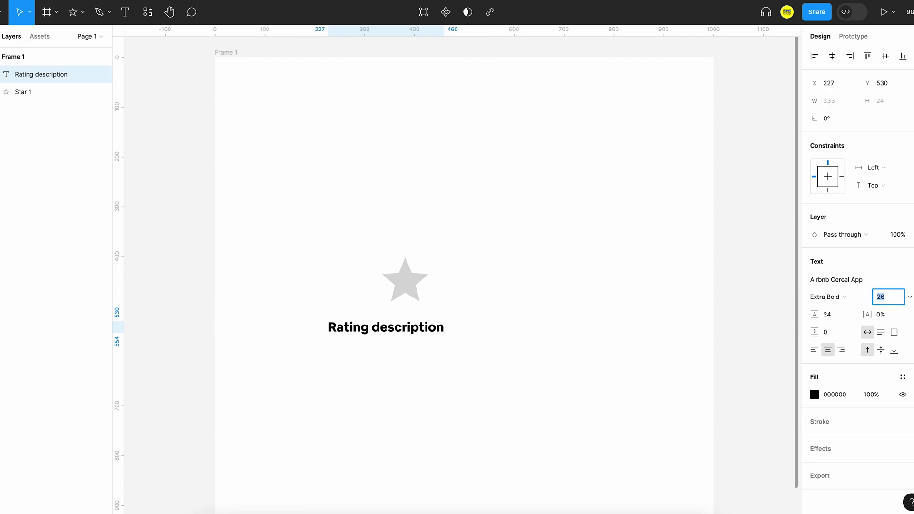
key("Down")
key("Down")
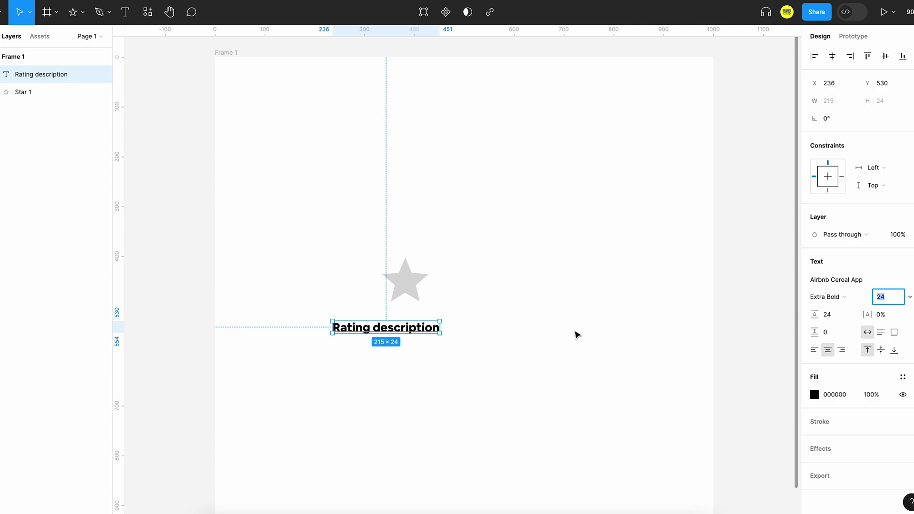
- Centre the Rating description text horizontally in the frame
left_click(578, 333)
left_click(377, 333)
left_click(834, 57)
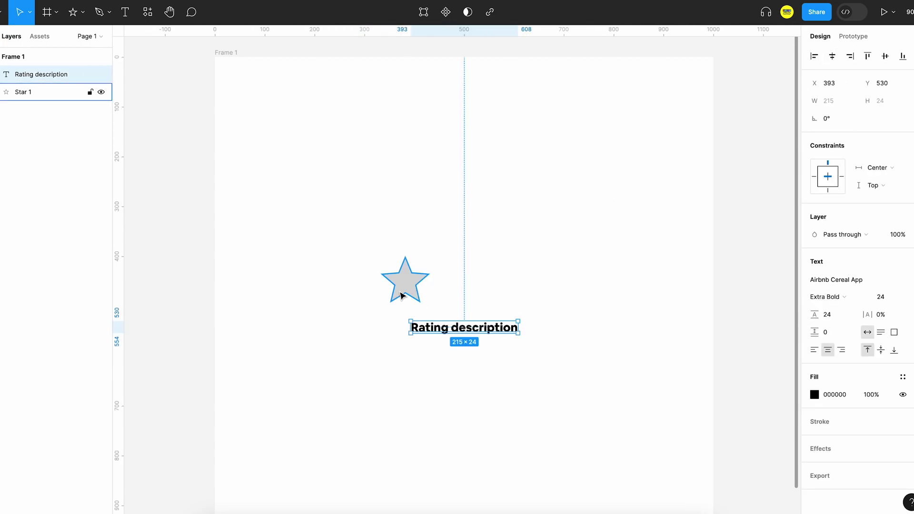
left_click(402, 290)
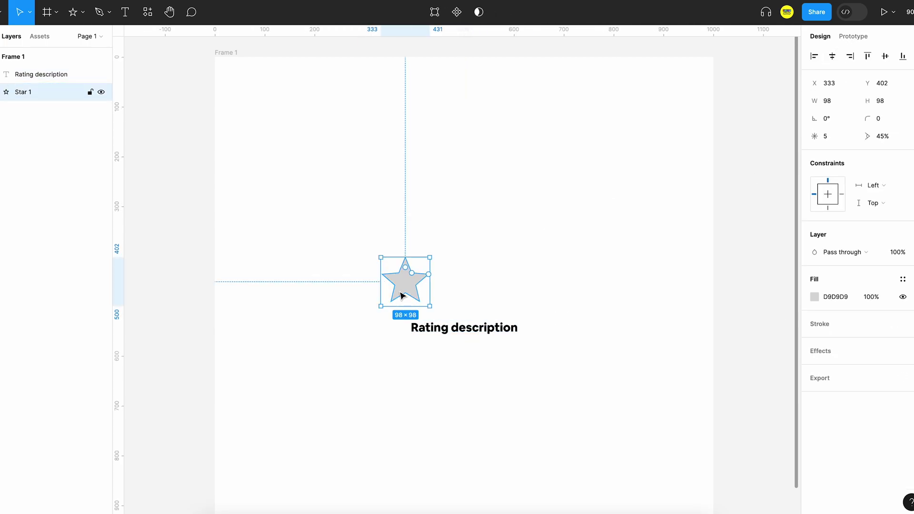
left_click(561, 281)
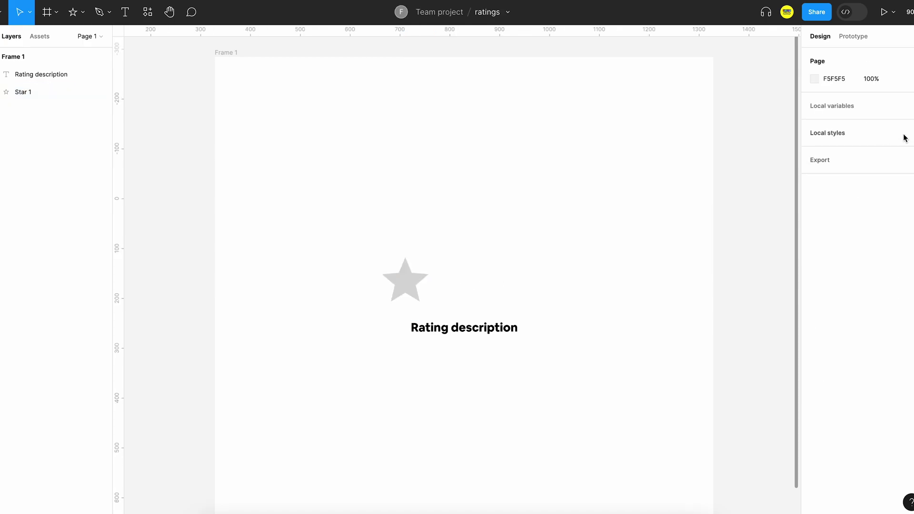
- In local variables, create colour variable star 1 with light grey F2F2F2
left_click(908, 106)
left_click(699, 186)
left_click(672, 209)
type("star 1")
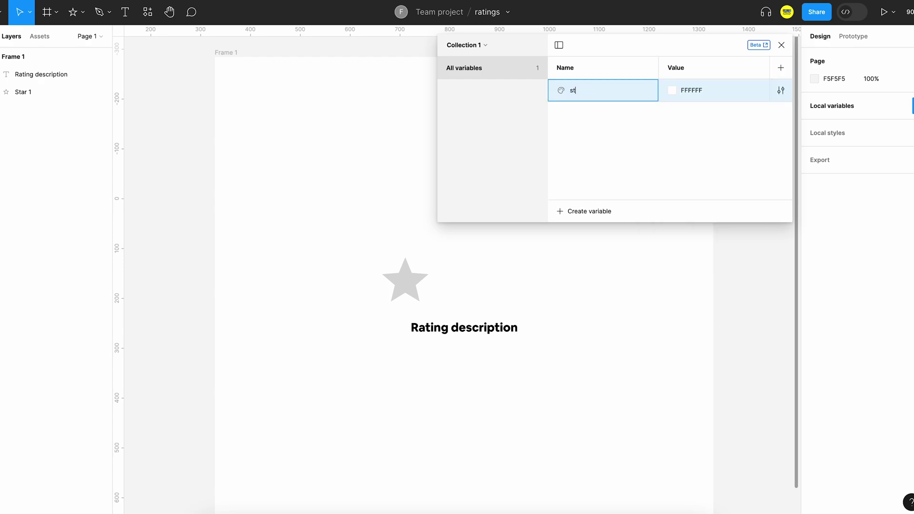
left_click(672, 90)
left_click(676, 127)
left_click_drag(675, 127, 669, 128)
left_click(612, 129)
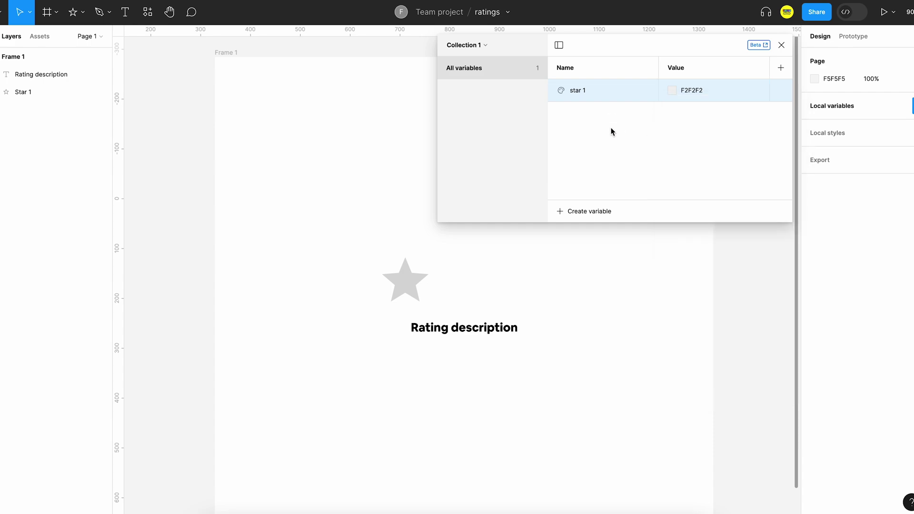
- Add colour variables star 2 and star 3, each valued F2F2F2
left_click(572, 214)
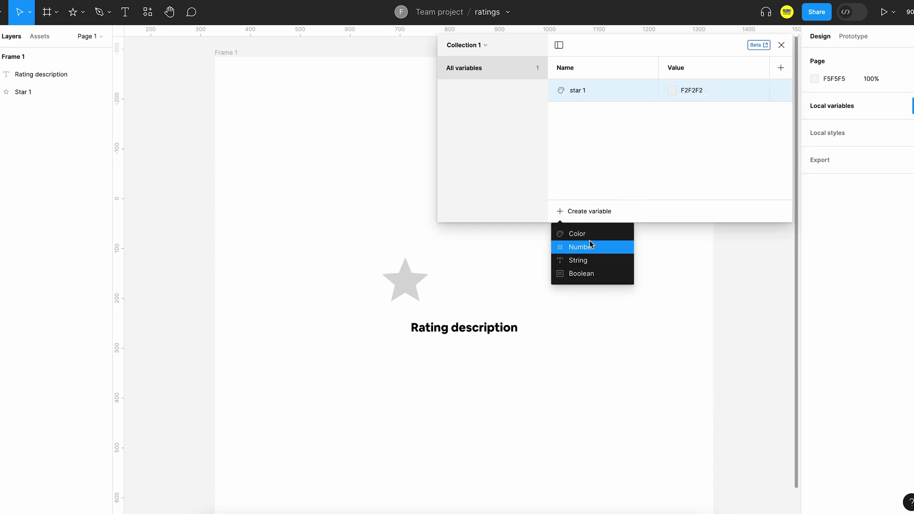
left_click(588, 235)
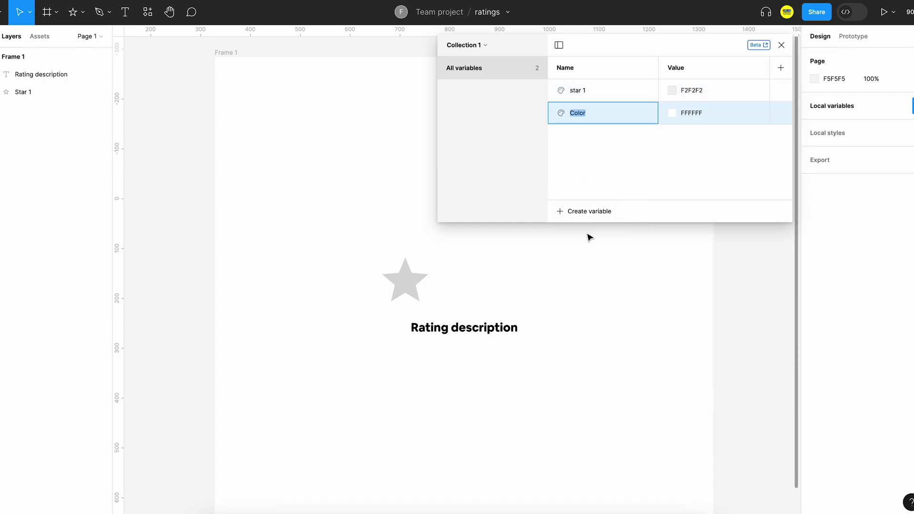
type("star 2")
key("Return")
left_click(690, 90)
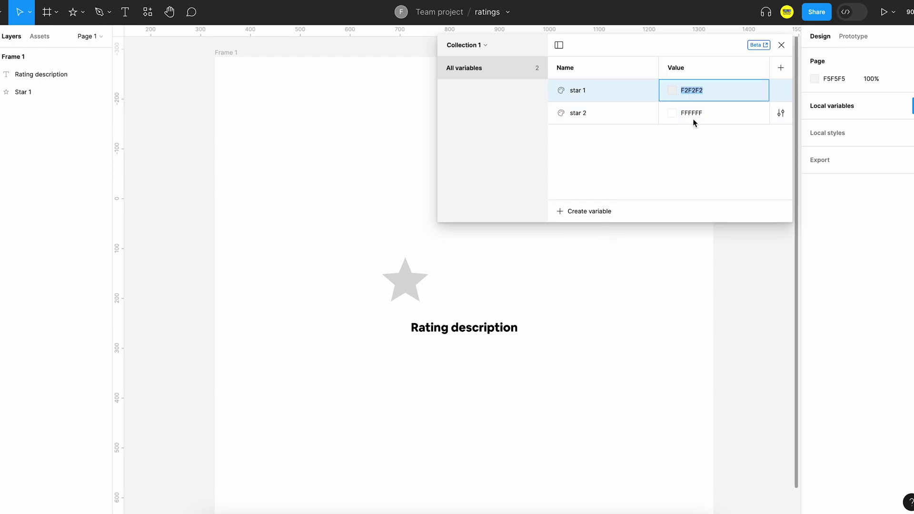
left_click(691, 113)
left_click(718, 139)
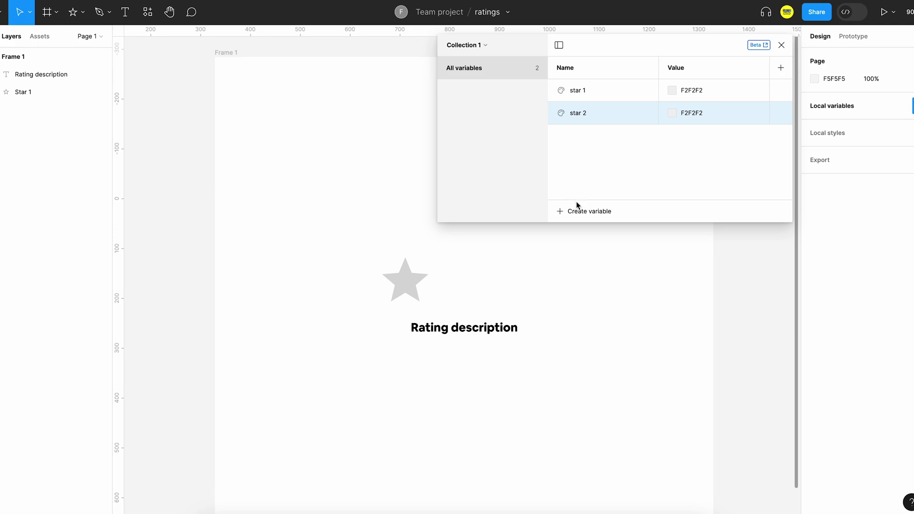
left_click(584, 211)
left_click(579, 235)
type("star 3")
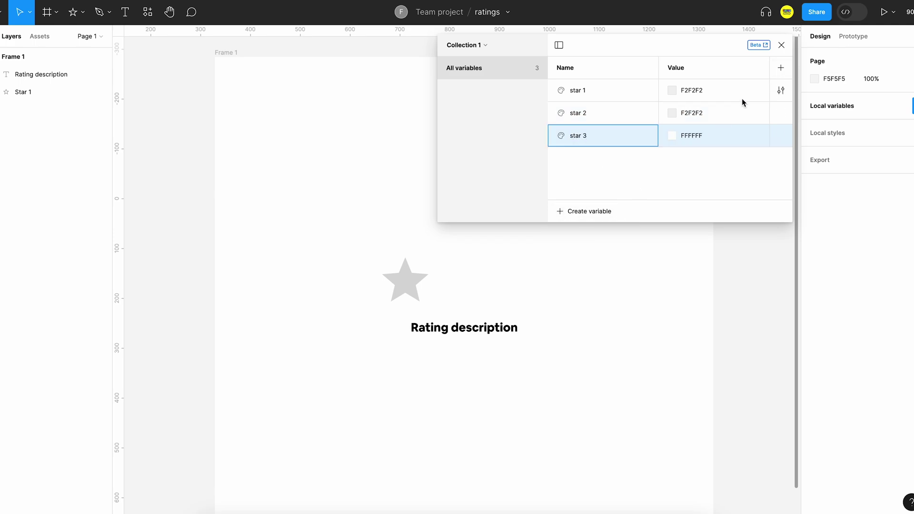
left_click(700, 136)
type("F2F2F2")
- Add colour variables star 4 and star 5, each valued F2F2F2
left_click(670, 165)
left_click(585, 211)
left_click(579, 235)
type("star")
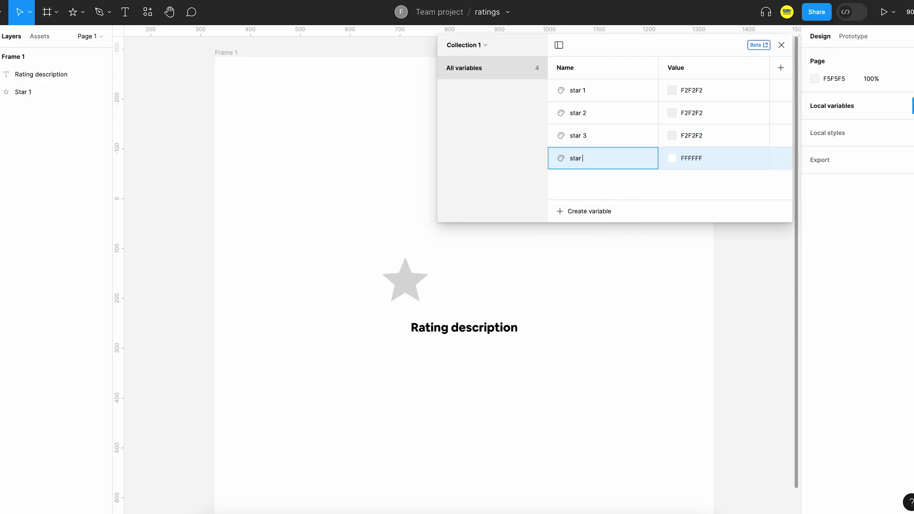
type(" 4")
left_click(716, 159)
type("F2F2F2")
left_click(585, 211)
left_click(579, 234)
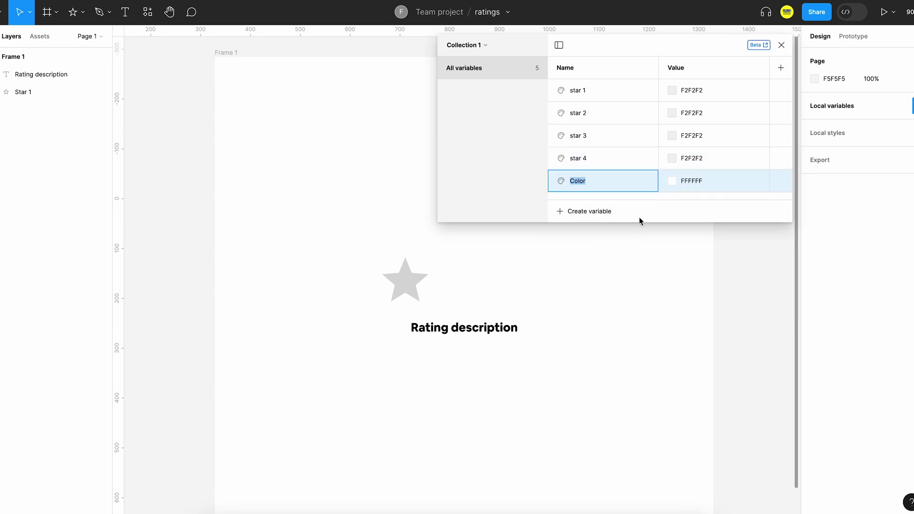
type("star")
type(" 5")
left_click(700, 181)
type("F2F2F2")
key("Return")
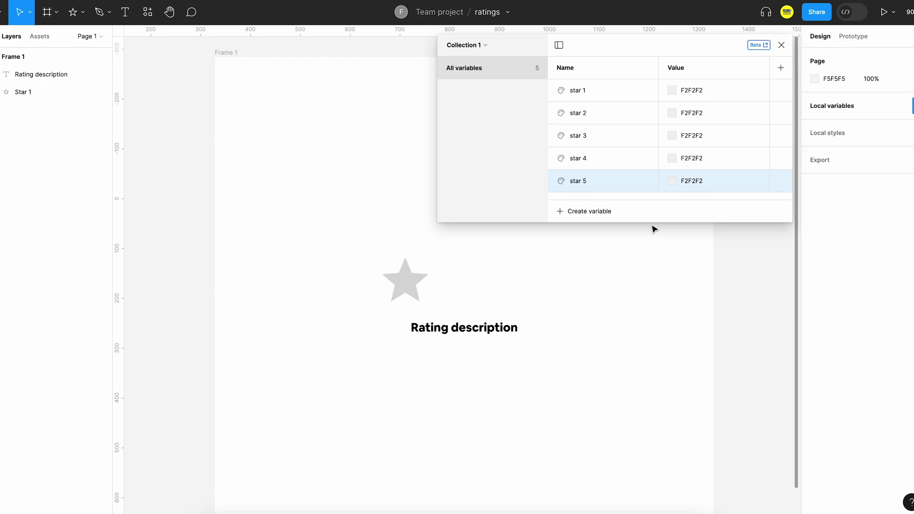
- Add string variable 'Rating description' valued 'Select a rating', then close the variables panel
left_click(593, 211)
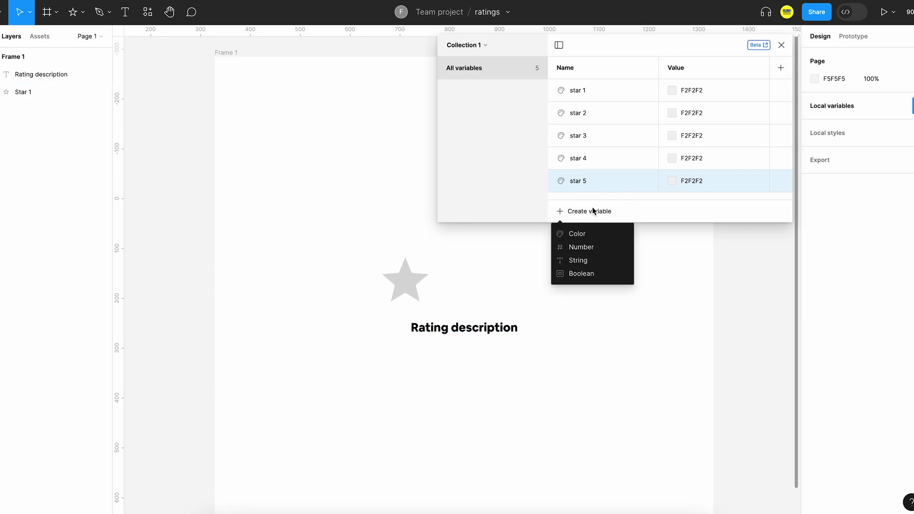
left_click(578, 260)
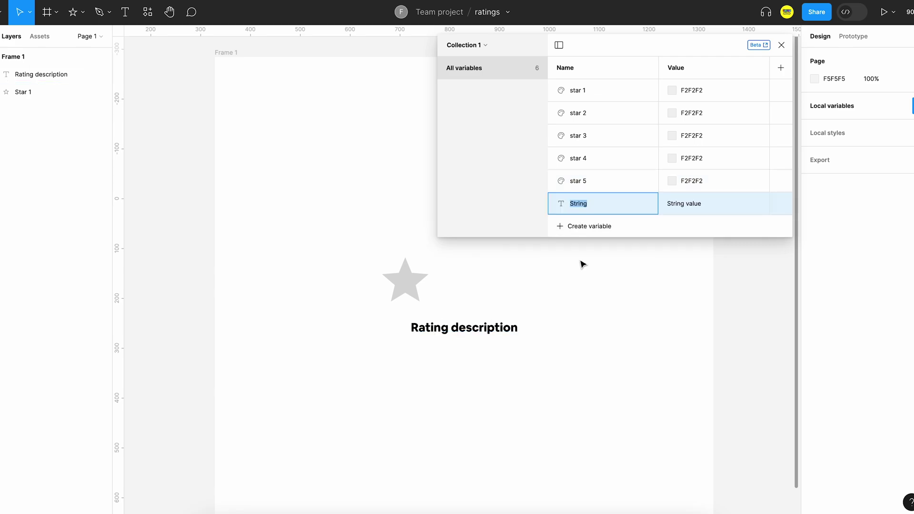
type("Rati")
type("n")
left_click(710, 203)
type("S")
type("elect a rat")
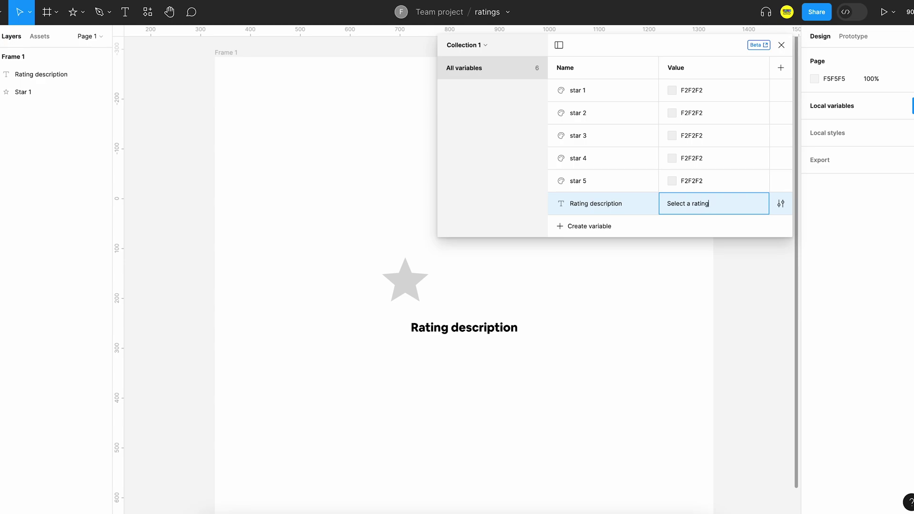
key("Return")
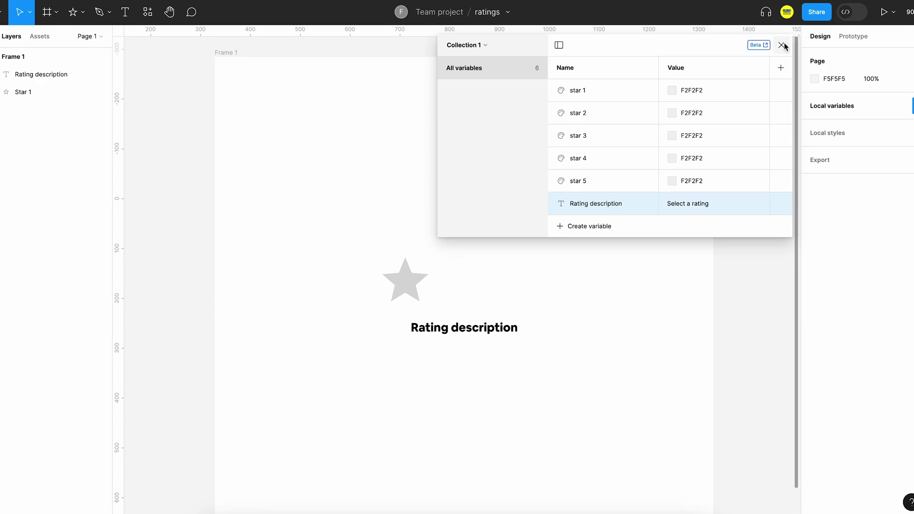
left_click(784, 45)
left_click(435, 330)
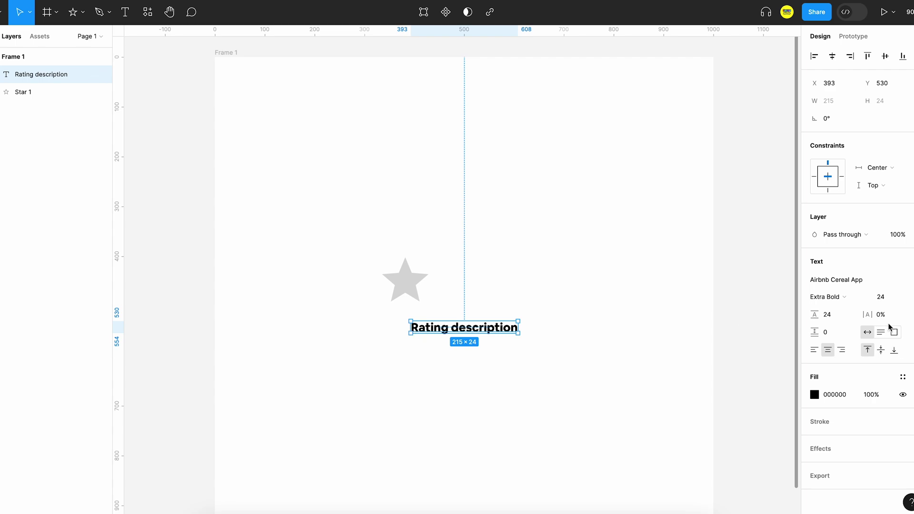
- Bind the text layer's content to the Rating description variable
left_click(913, 333)
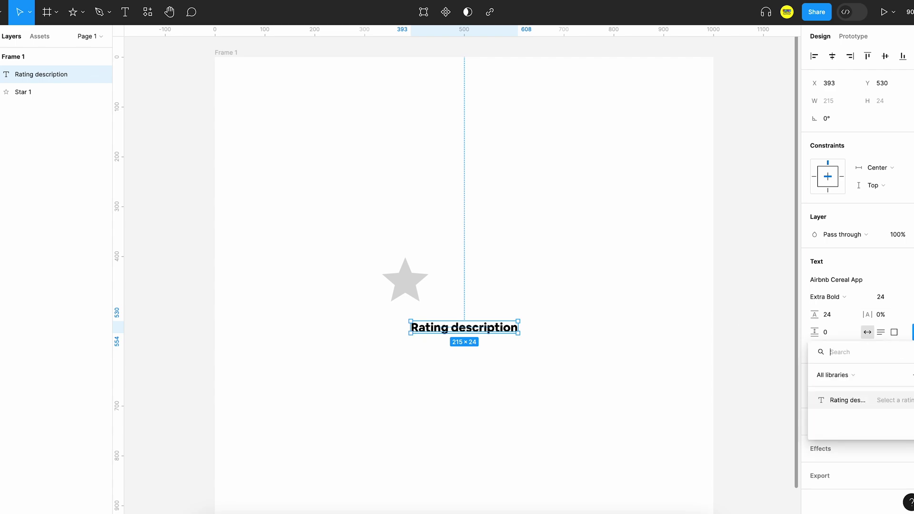
left_click(847, 399)
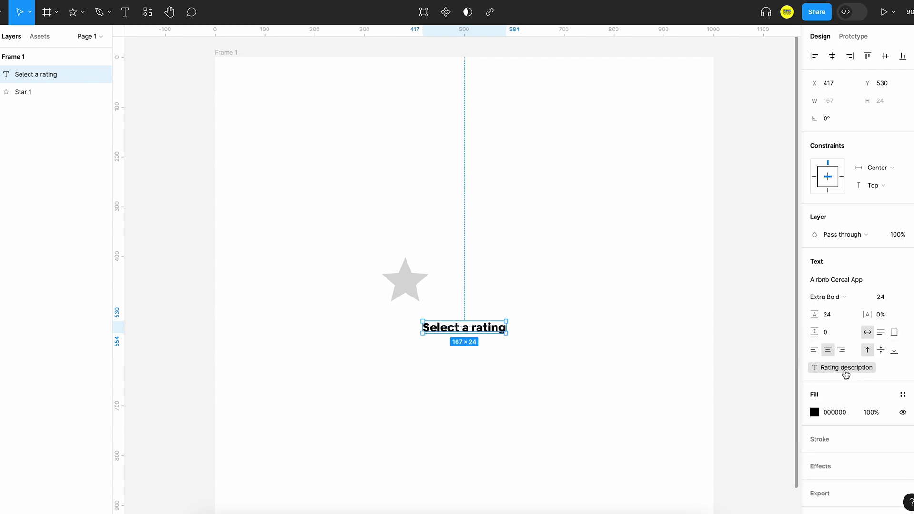
left_click(419, 386)
left_click(414, 275)
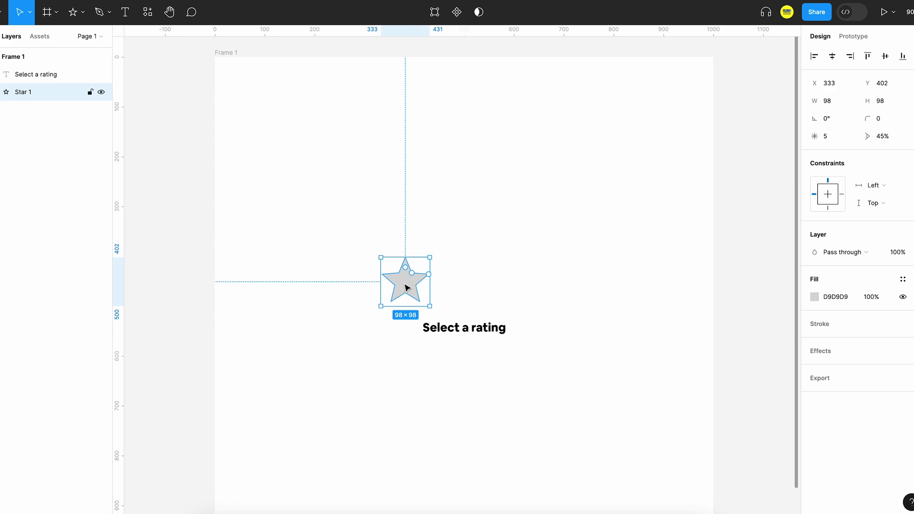
- Bind Star 1's fill colour to the star 1 variable
left_click(815, 296)
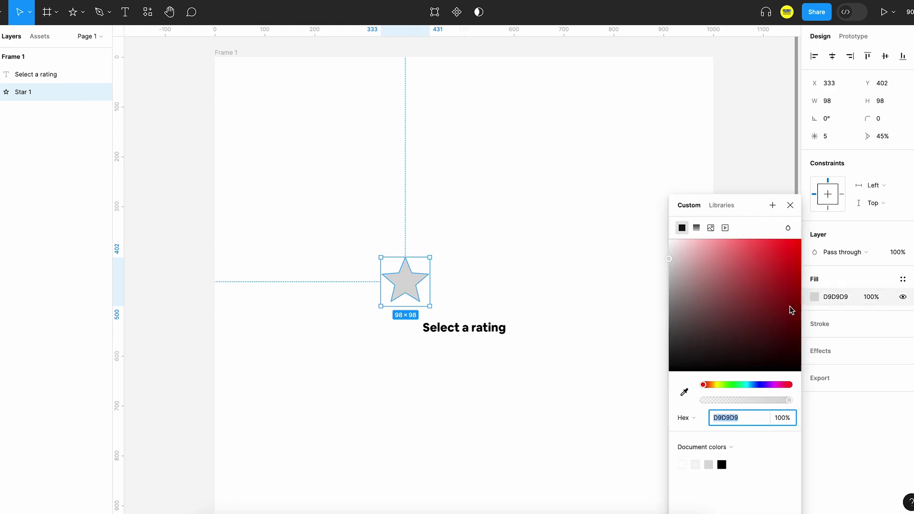
left_click(722, 206)
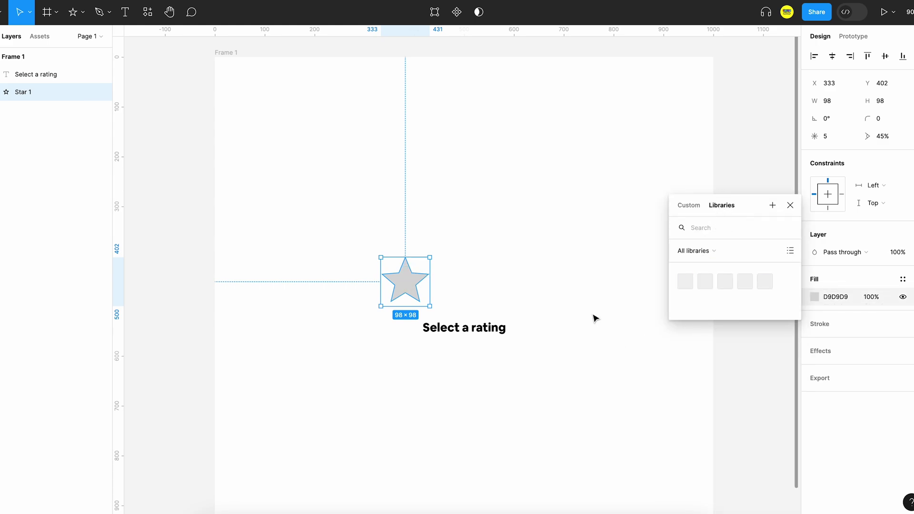
left_click(686, 285)
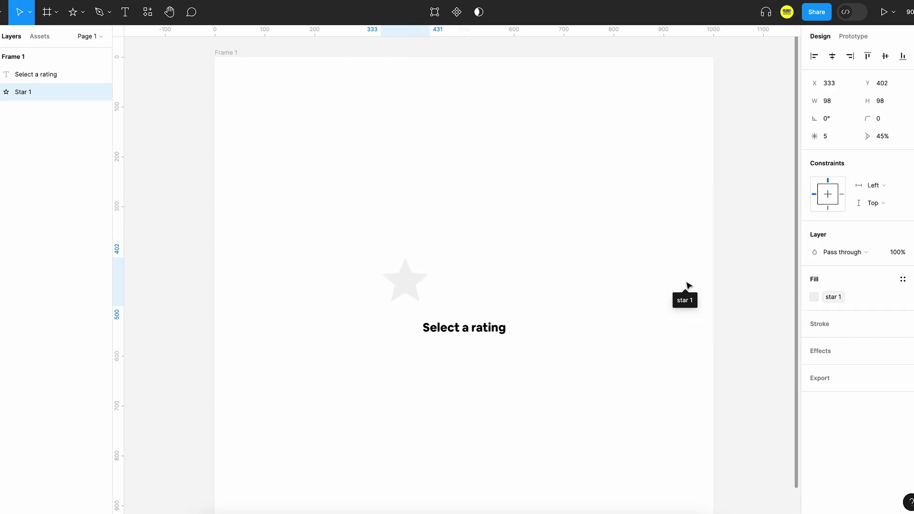
key("Escape")
left_click(414, 290)
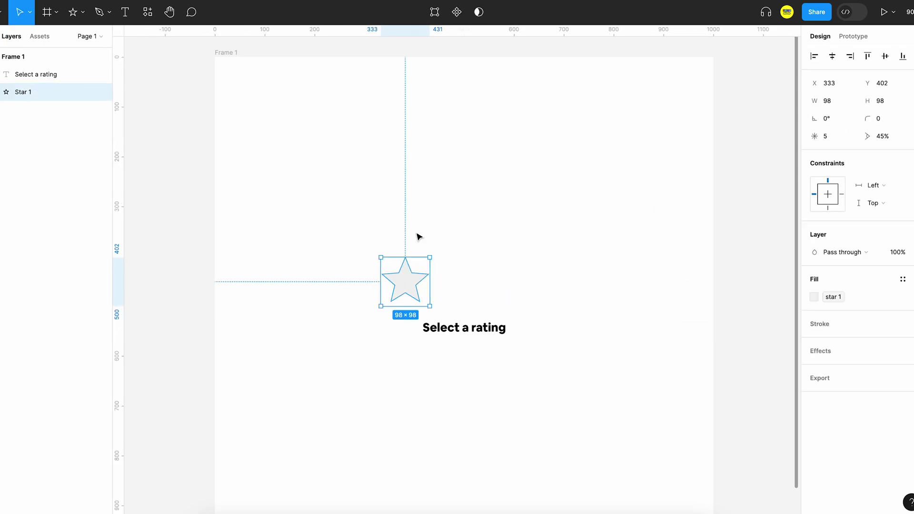
- Add an On click interaction to the star that sets star 1 to CED1B3
left_click(847, 38)
left_click(909, 61)
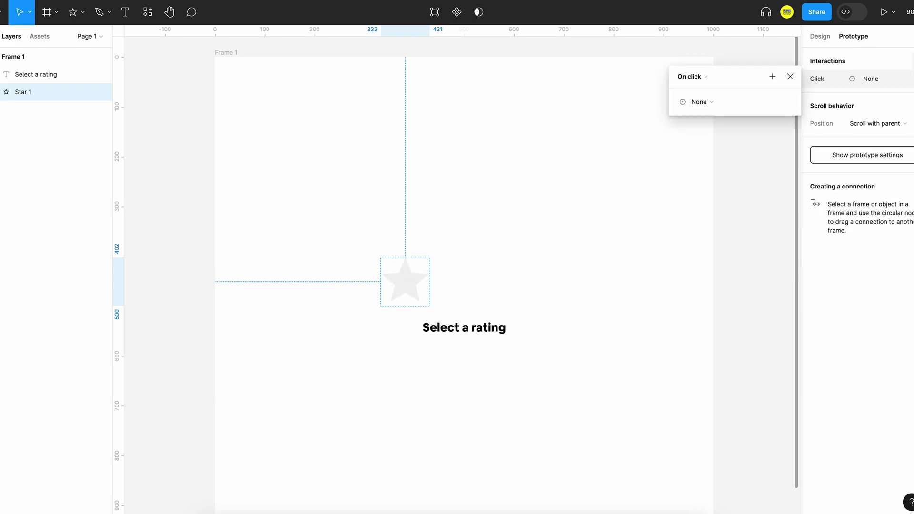
left_click(713, 99)
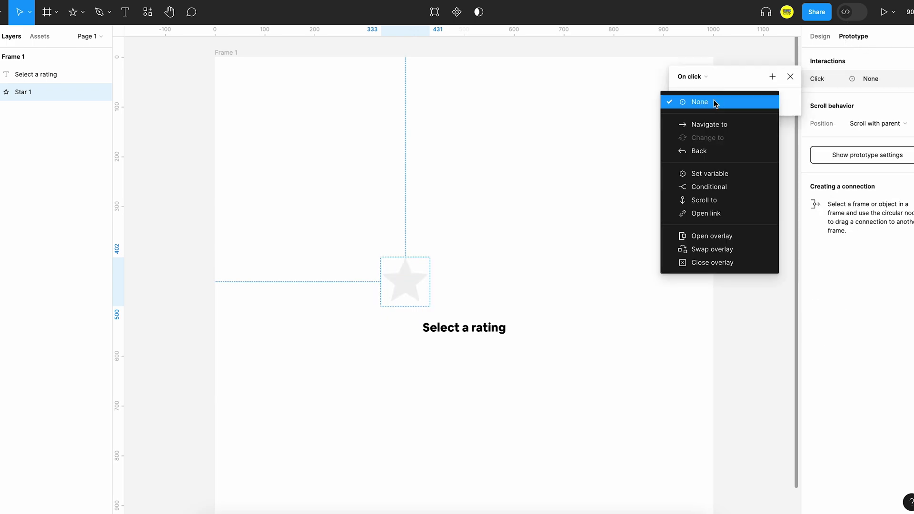
left_click(729, 176)
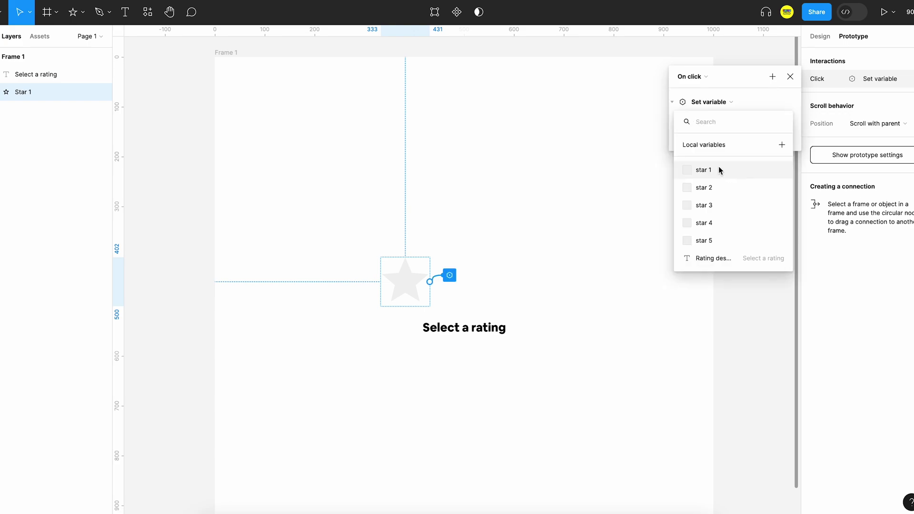
left_click(712, 170)
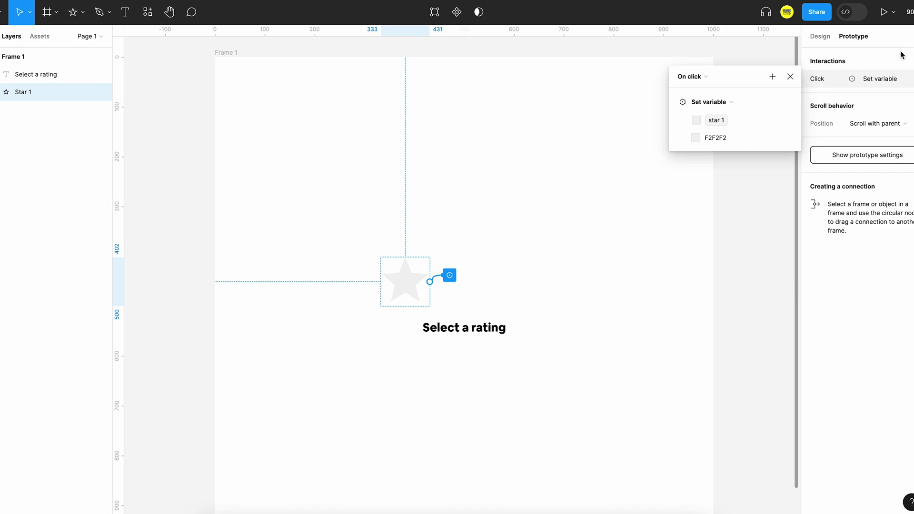
left_click(714, 138)
type("CED1B3")
key("Return")
- Add a second action setting Rating description to 'Needs to improved'
left_click(772, 76)
left_click(791, 135)
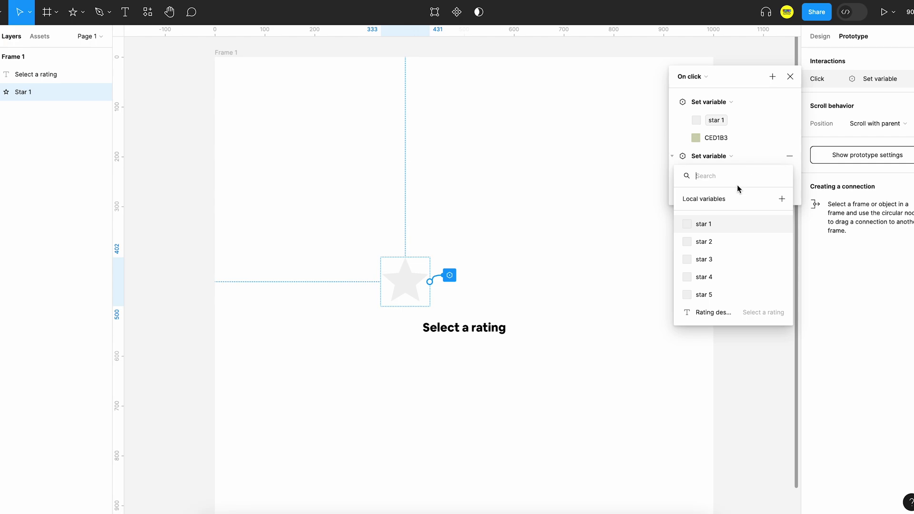
left_click(716, 312)
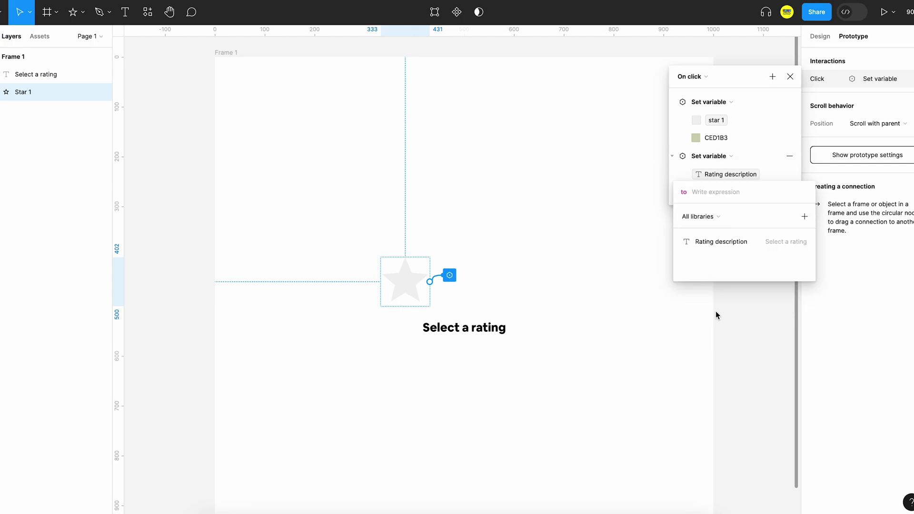
type("Need")
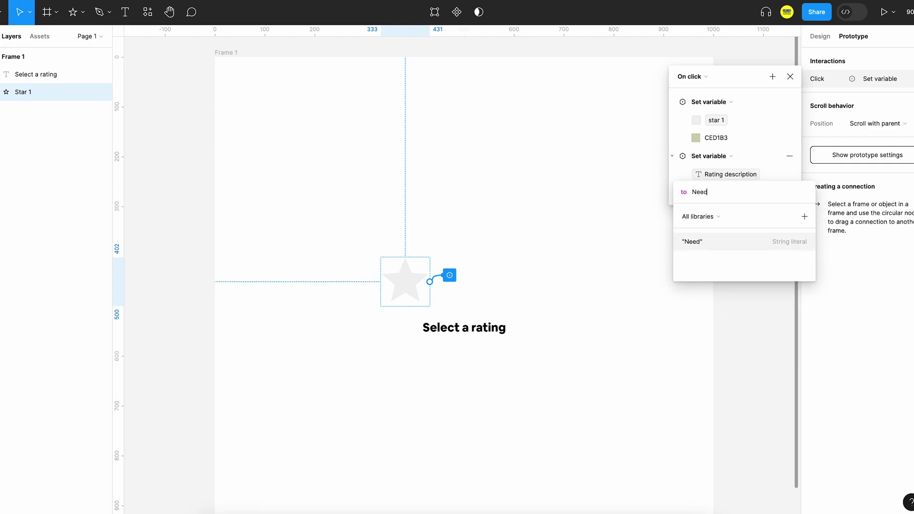
type("s to improved")
key("Return")
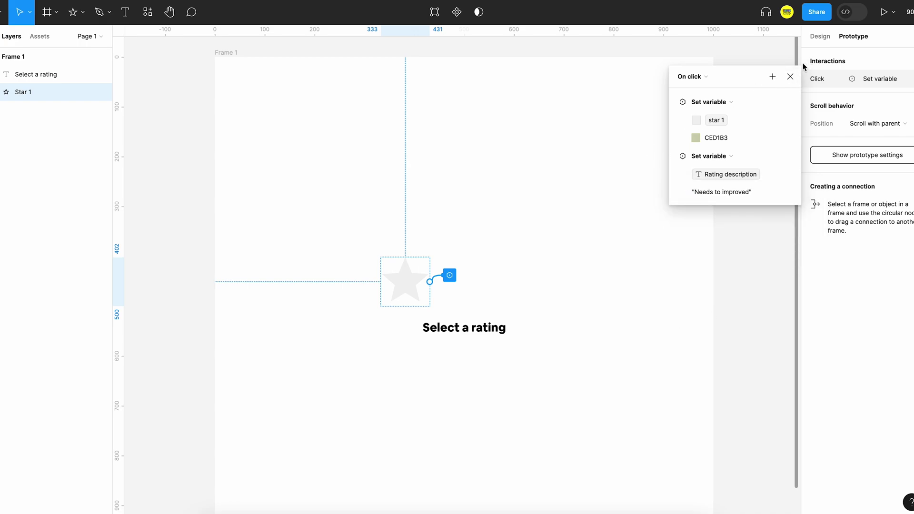
- Make Frame 1 a flow starting point and test the star click in preview
left_click(790, 77)
left_click(226, 53)
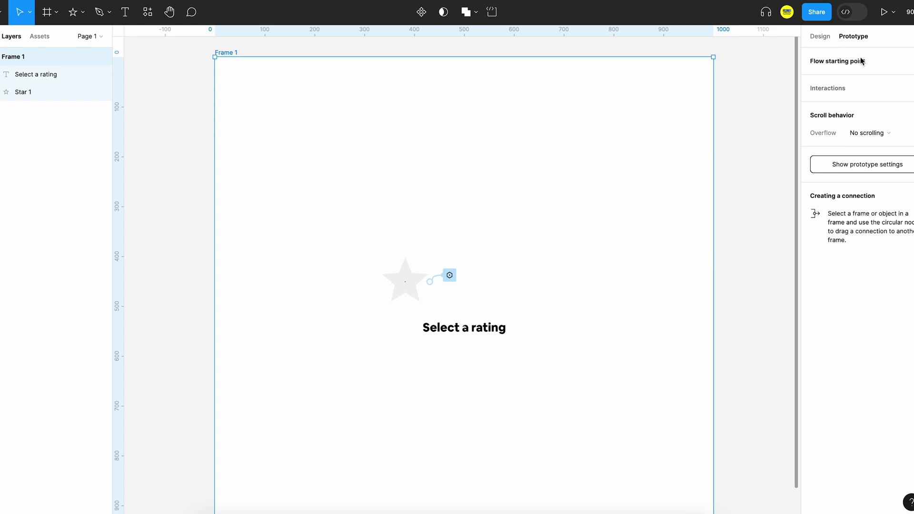
left_click(909, 61)
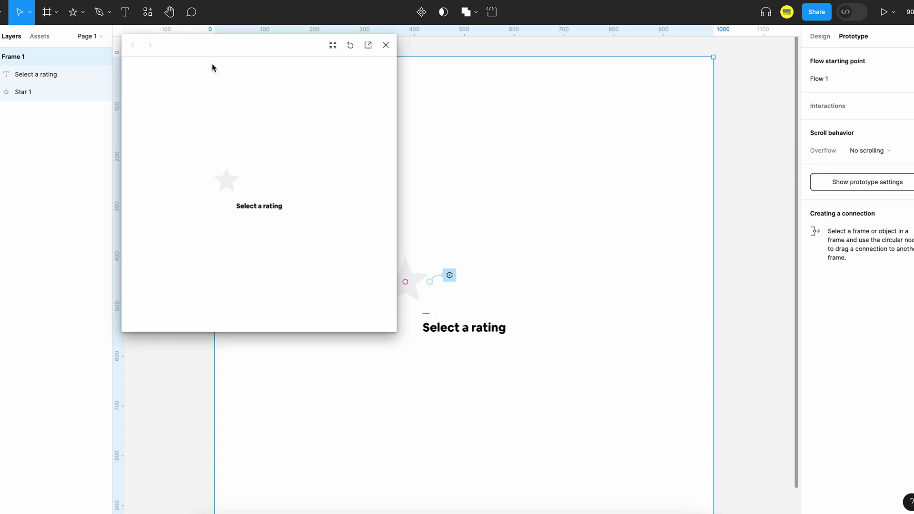
left_click(226, 181)
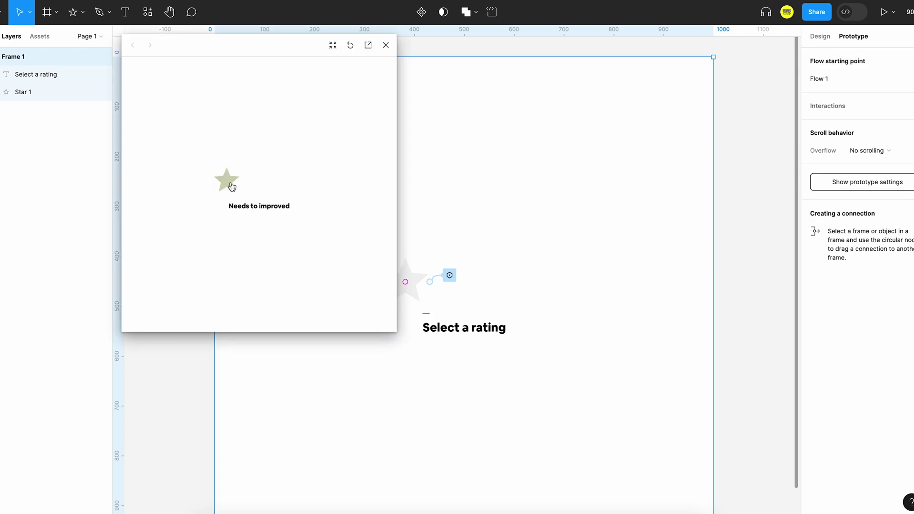
- Close the preview and Alt-drag the star to duplicate it on the right
left_click(386, 46)
left_click(477, 306)
left_click_drag(406, 293, 472, 292)
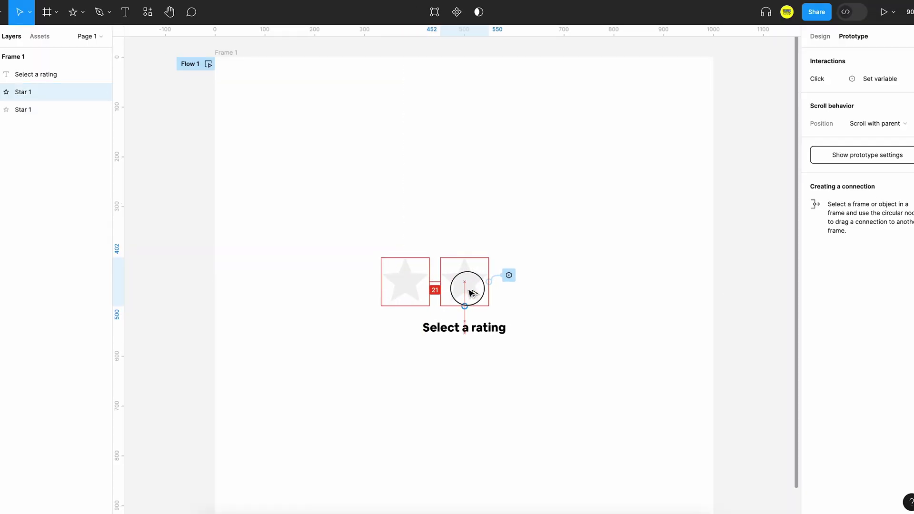
- In Star 2's On click, add a Set variable action making star 2 C6D557
left_click(515, 276)
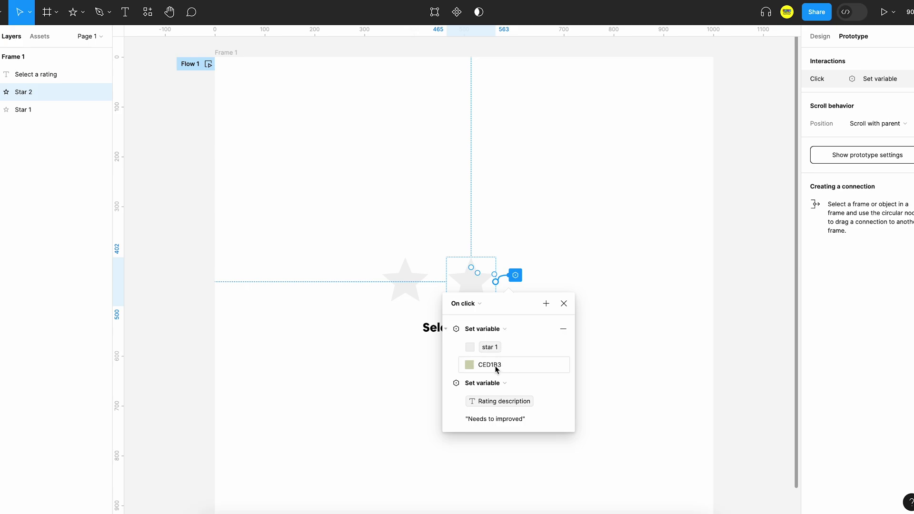
left_click(546, 304)
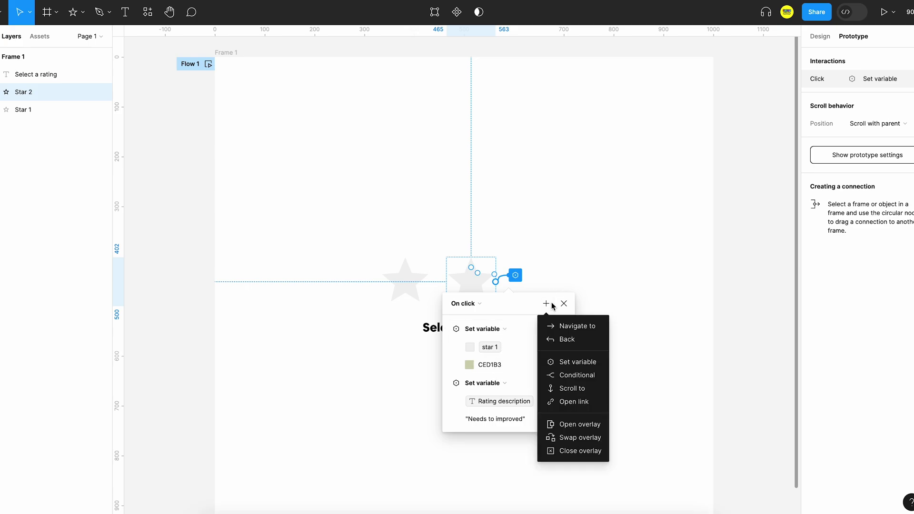
left_click(577, 361)
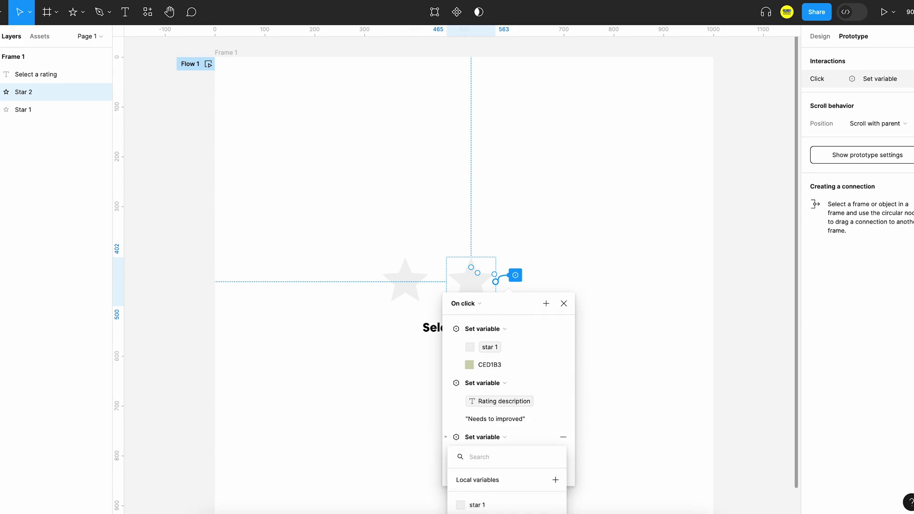
key("Escape")
scroll(504, 453, "down", 3)
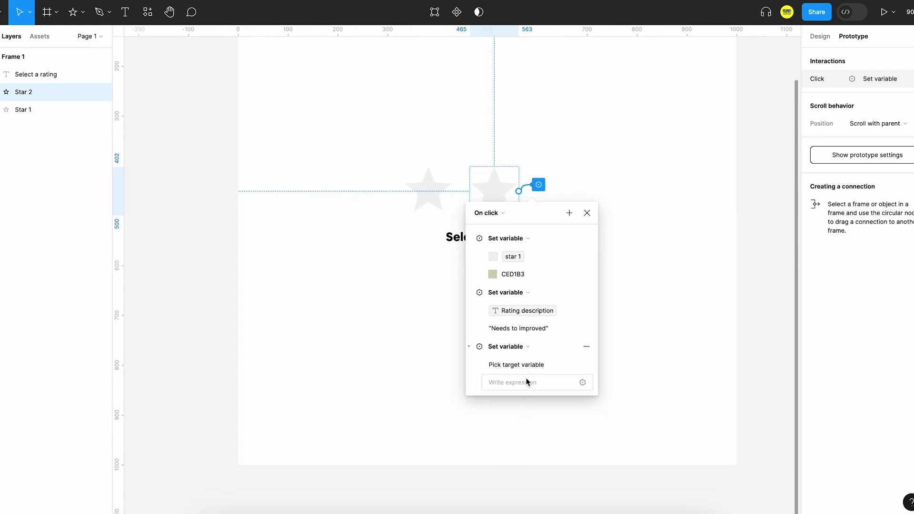
scroll(521, 379, "down", 2)
left_click(519, 335)
left_click(483, 404)
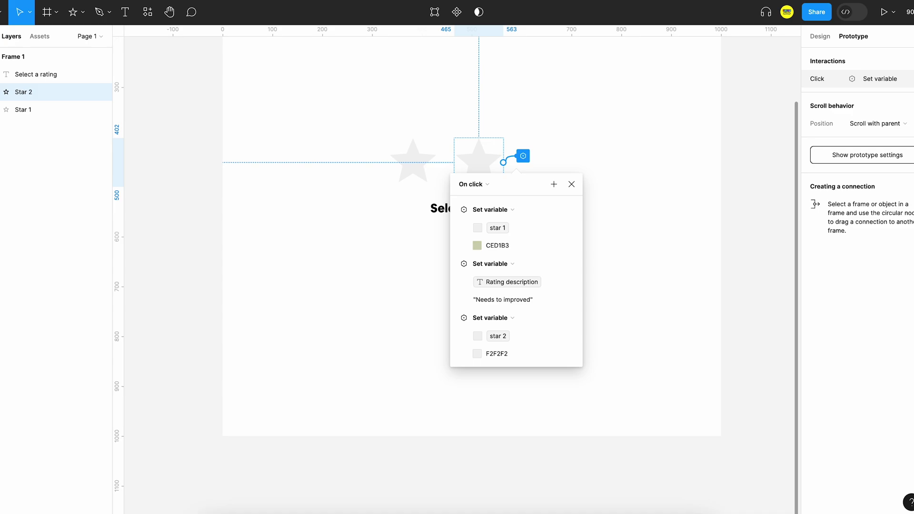
left_click(497, 353)
type("C6D557")
key("Return")
- Change Star 2's other actions: star 1 to C6D557, rating text to 'Neutral'
left_click(500, 245)
type("C6D557")
key("Return")
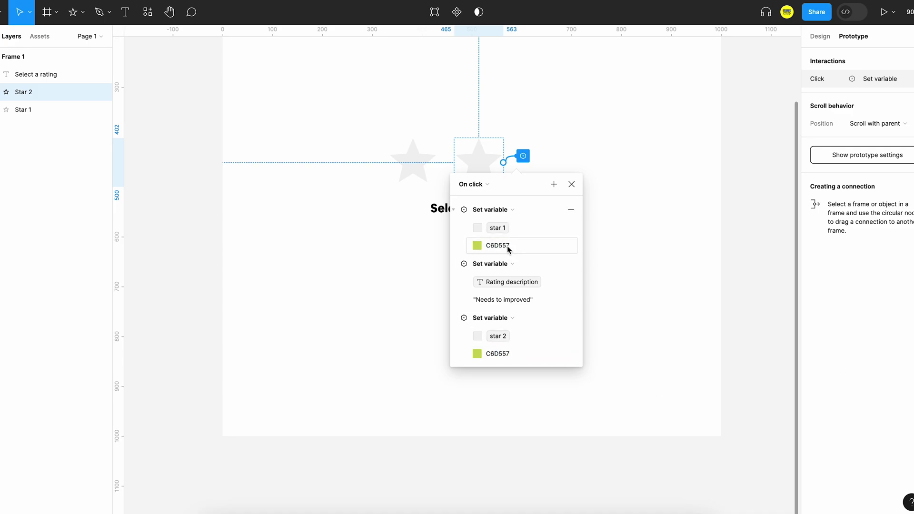
left_click(503, 299)
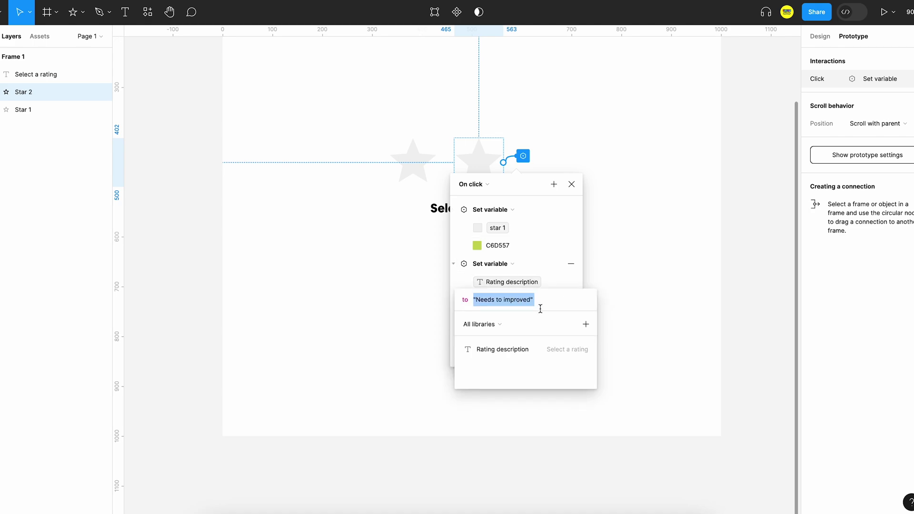
type("Neutral")
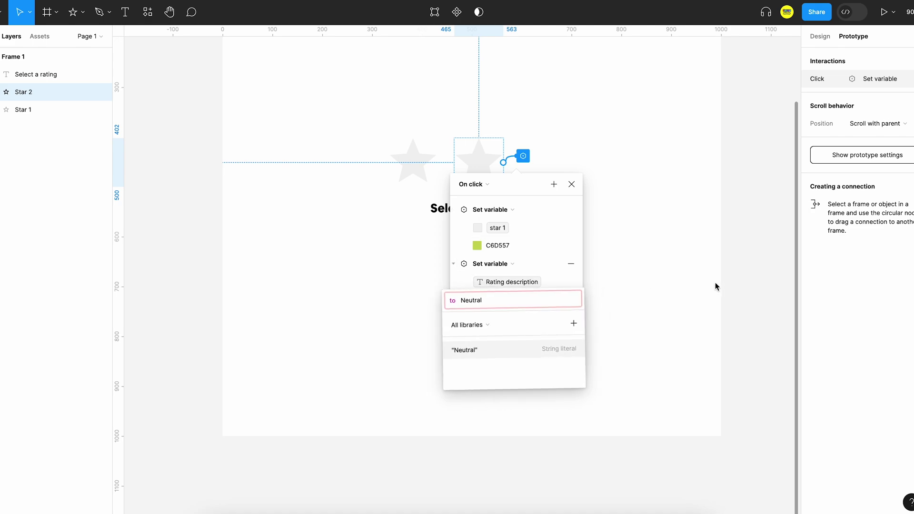
double_click(483, 300)
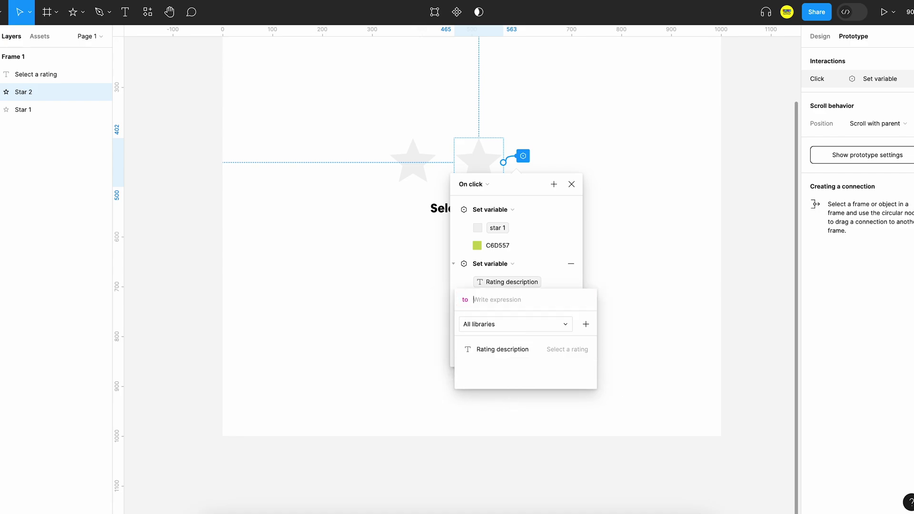
type("\"Neutra")
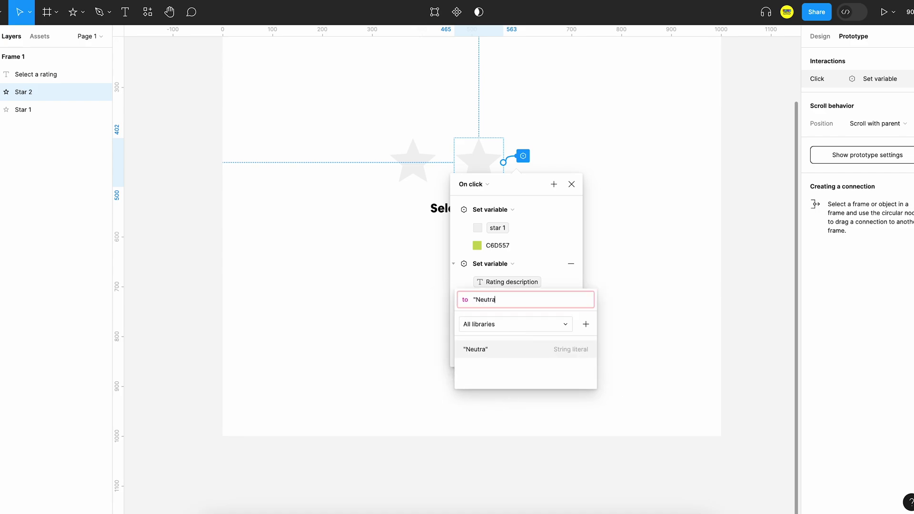
type("l\"")
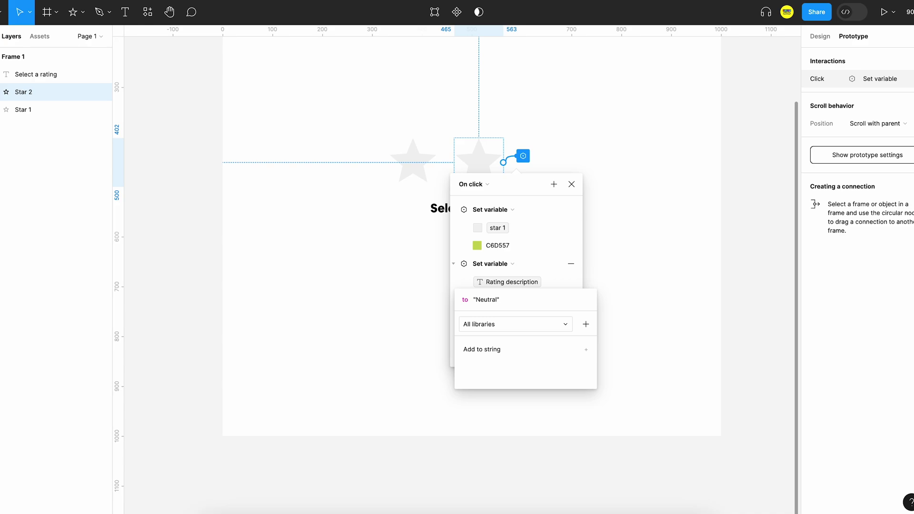
- Preview Flow 1 and click the stars, confirming the second star shows Neutral
left_click(650, 296)
scroll(497, 94, "down", 2)
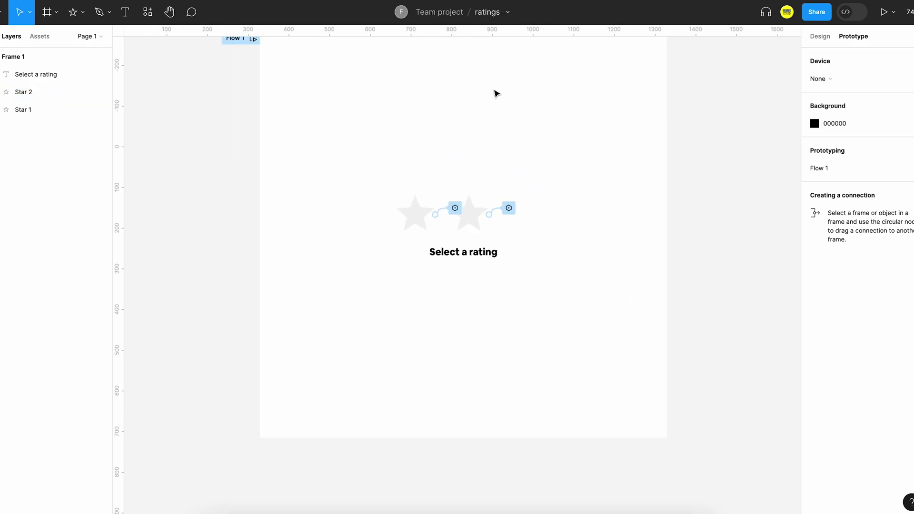
scroll(366, 81, "up", 1)
left_click(244, 69)
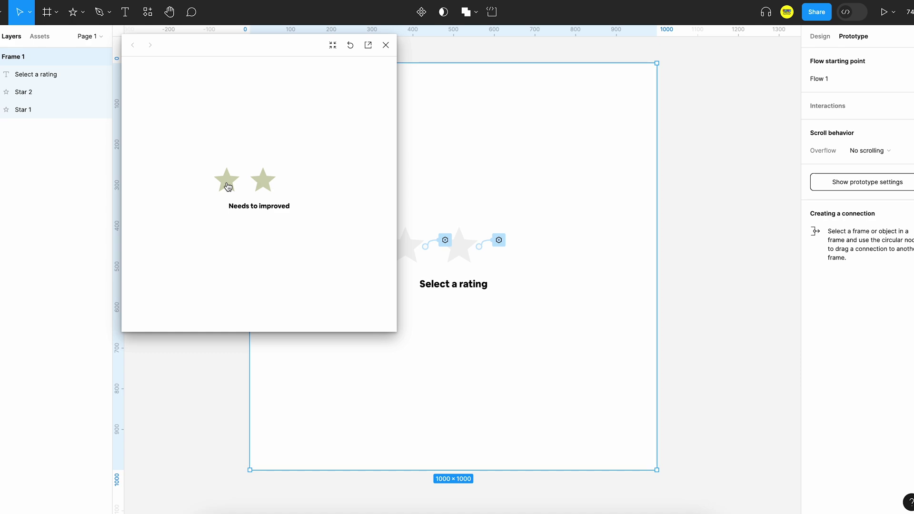
left_click(267, 187)
left_click(227, 187)
left_click(269, 191)
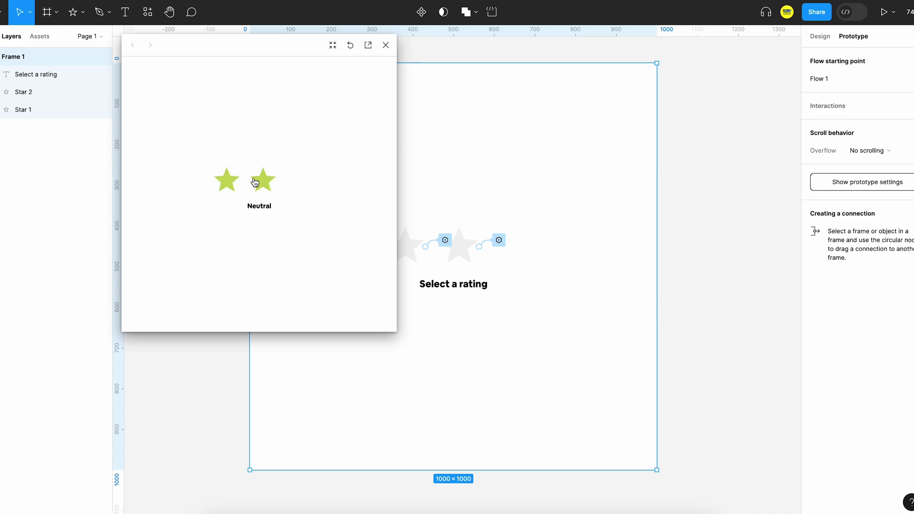
- Add Set variable actions resetting star 2 and star 3 to F2F2F2 on Star 1's click
left_click(386, 45)
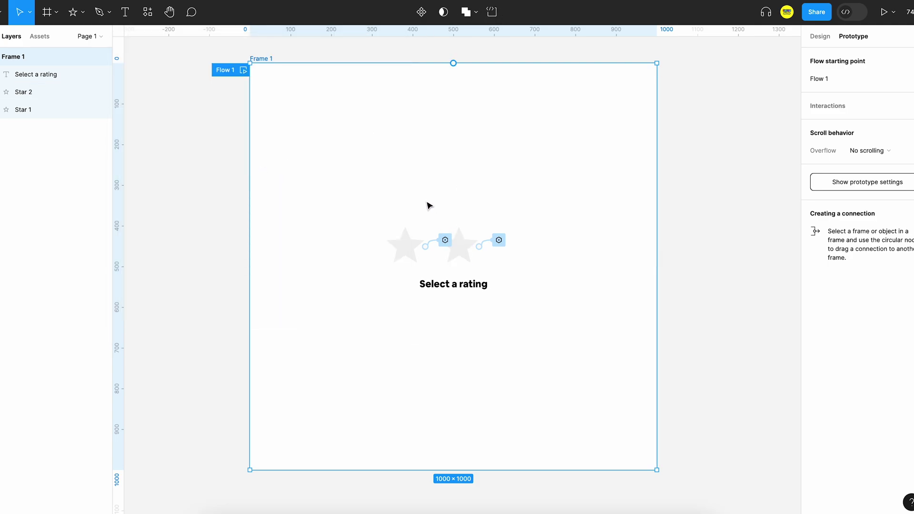
left_click(445, 240)
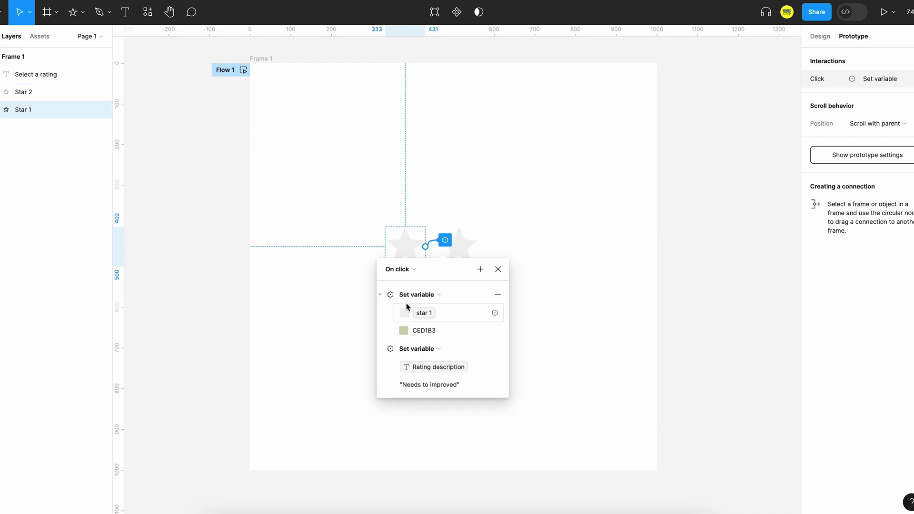
left_click(480, 269)
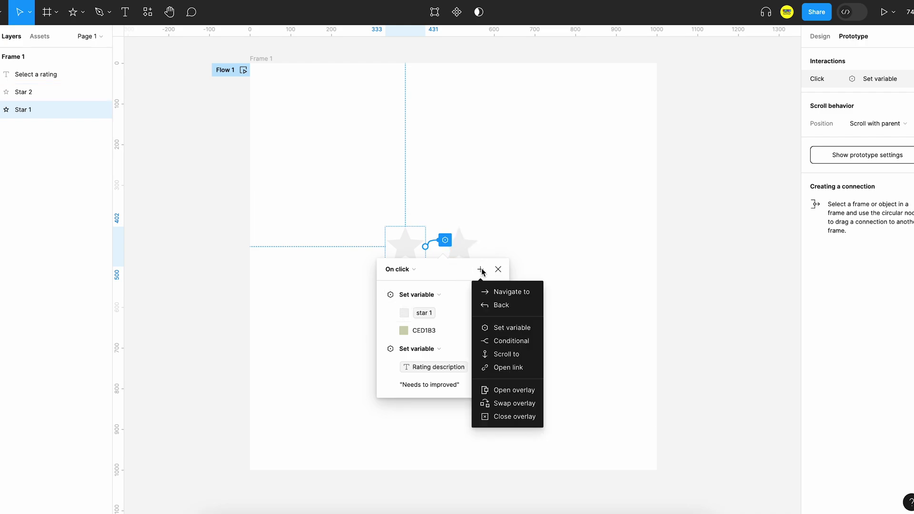
left_click(508, 329)
left_click(412, 488)
scroll(508, 330, "down", 5)
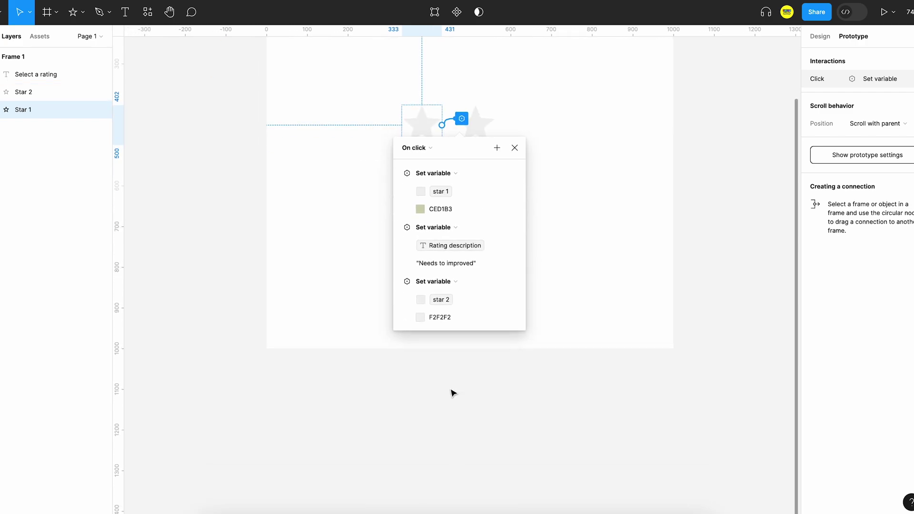
scroll(494, 167, "down", 3)
left_click(484, 84)
left_click(511, 153)
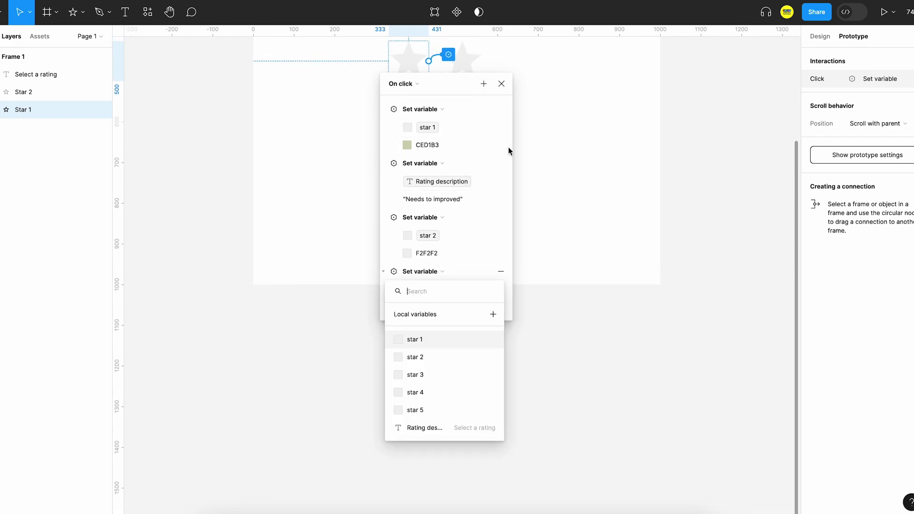
left_click(424, 374)
- Add matching F2F2F2 reset actions for star 4 and star 5
left_click(484, 85)
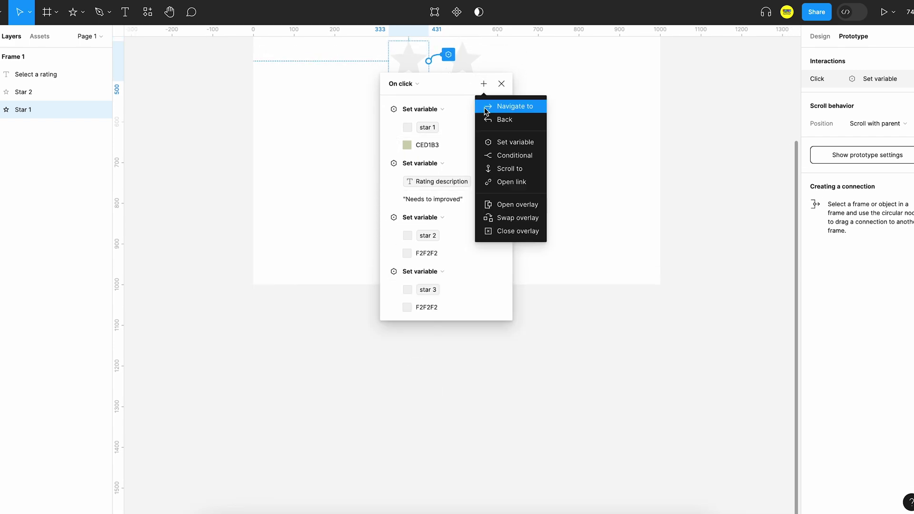
left_click(504, 141)
left_click(415, 447)
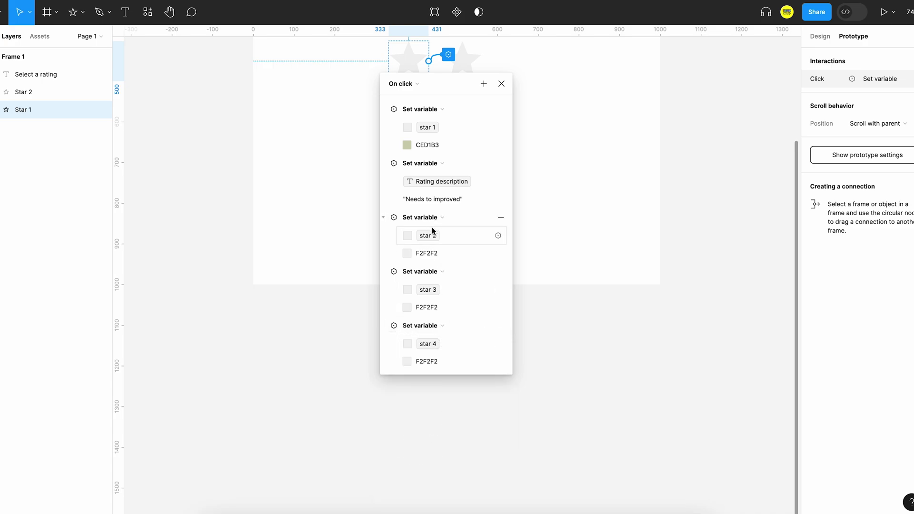
left_click(483, 82)
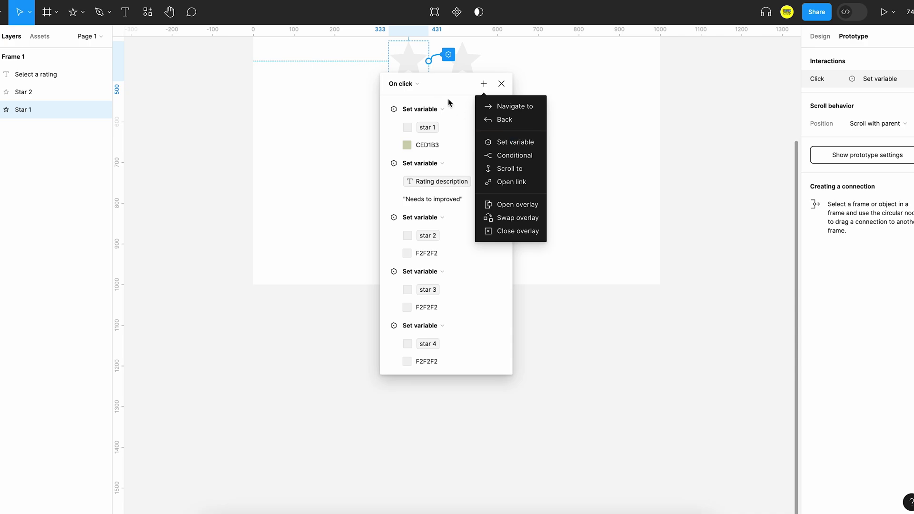
left_click(509, 142)
left_click(416, 502)
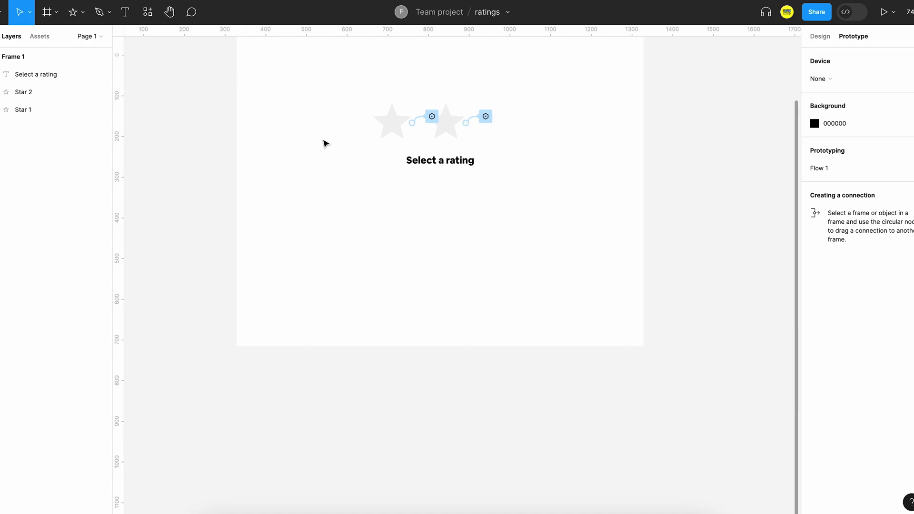
scroll(325, 144, "down", 3)
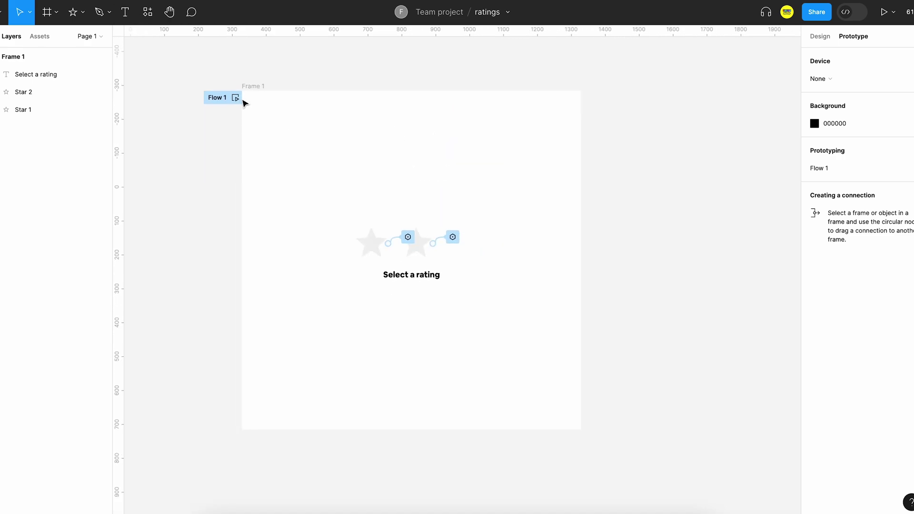
- Test the first star in preview, then link Star 2's fill to the star 2 variable
left_click(236, 98)
left_click(226, 185)
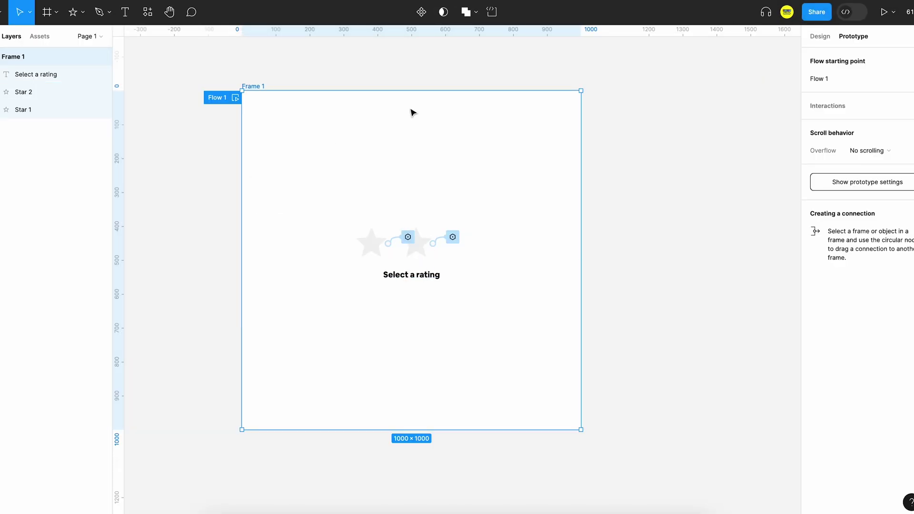
left_click(418, 245)
left_click(820, 37)
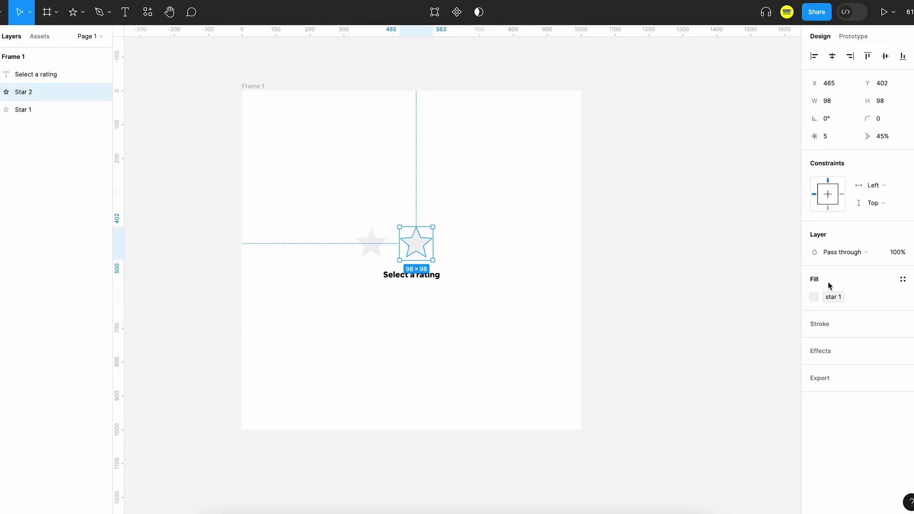
left_click(815, 297)
left_click(814, 298)
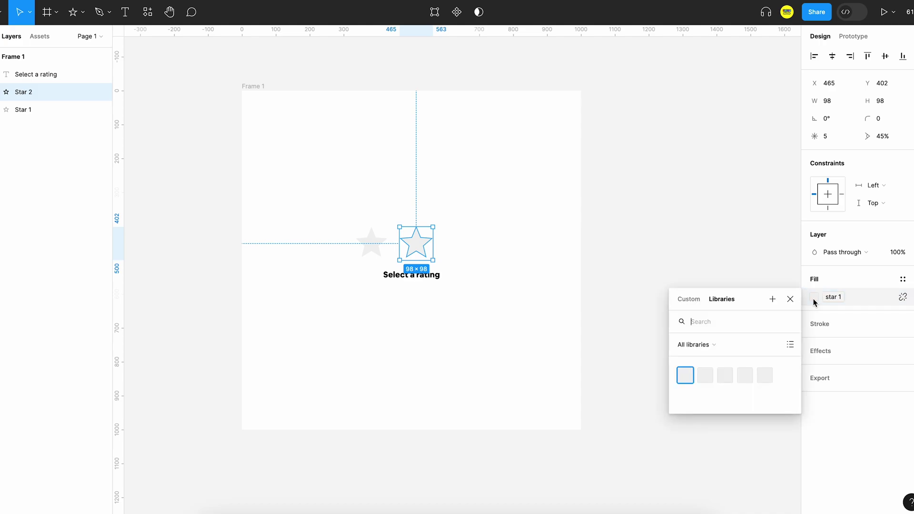
left_click(704, 379)
left_click(636, 256)
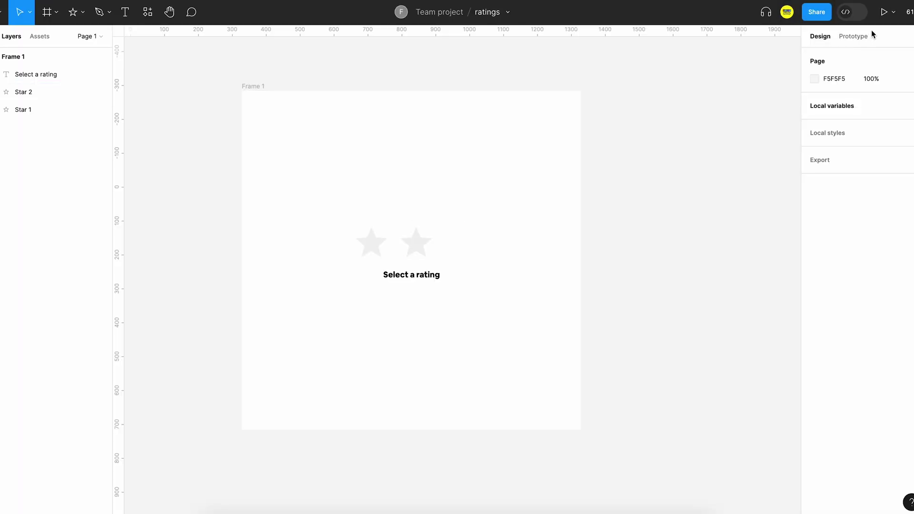
- In Star 2's On click interaction, move the star 2 action above the rating text
left_click(854, 35)
left_click(451, 236)
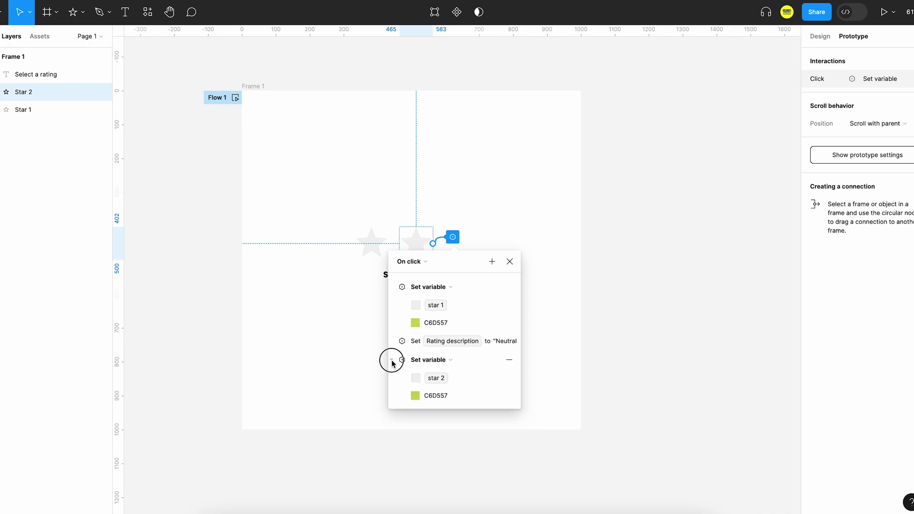
left_click(391, 341)
left_click(390, 287)
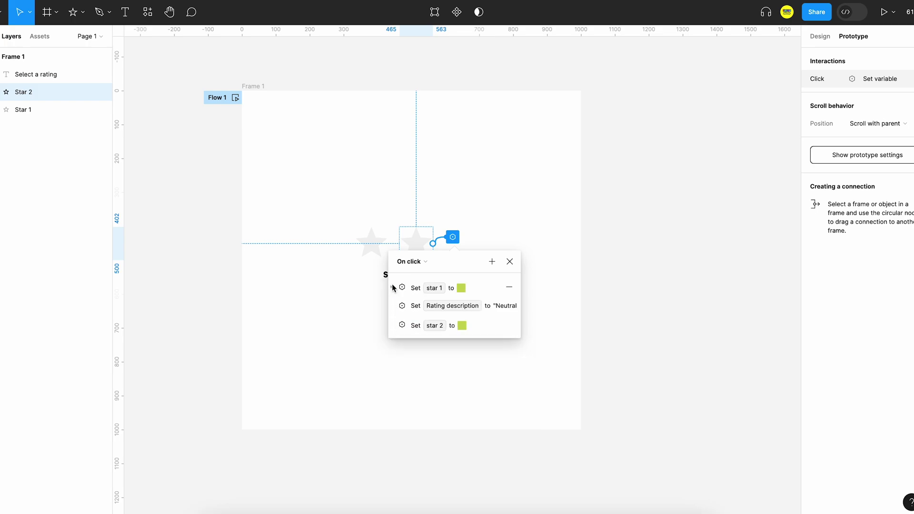
left_click(402, 326)
left_click_drag(402, 325, 402, 303)
- Add light-grey Set variable actions for star 3 and star 4 to Star 2's click
left_click(491, 261)
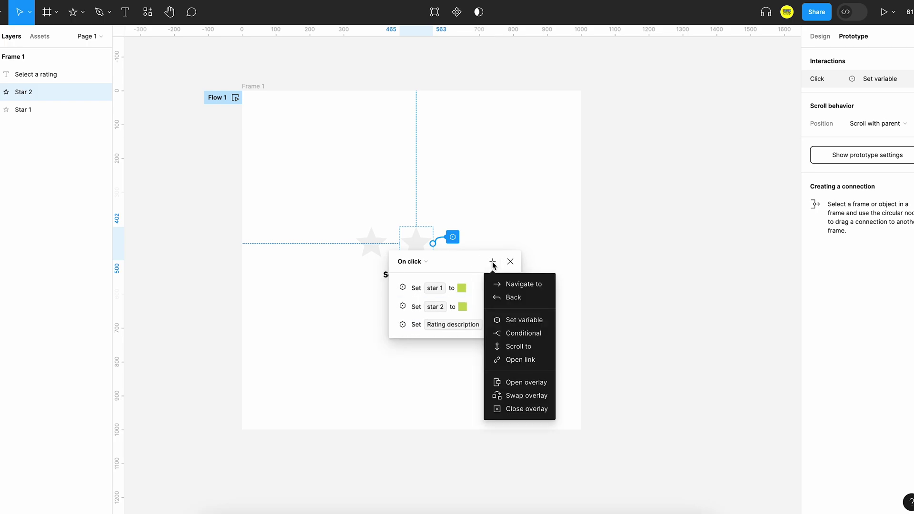
left_click(517, 323)
left_click(423, 447)
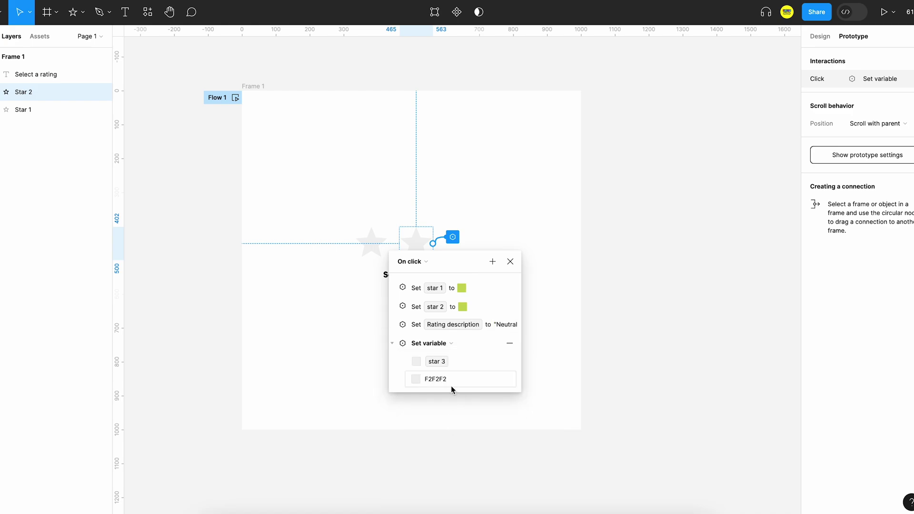
left_click(391, 343)
left_click_drag(401, 344, 402, 325)
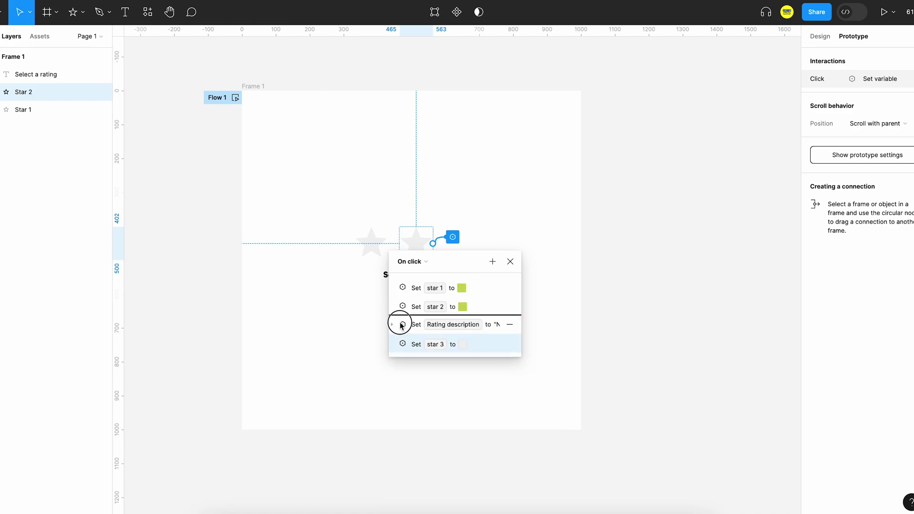
left_click(492, 261)
left_click(520, 324)
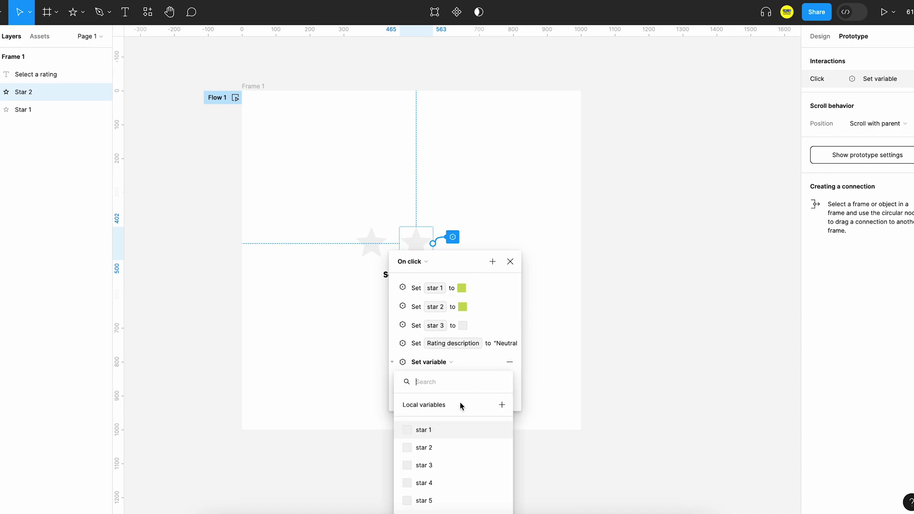
left_click(429, 496)
left_click(493, 262)
- Add a star 5 Set variable action and move the rating description action last
left_click(470, 215)
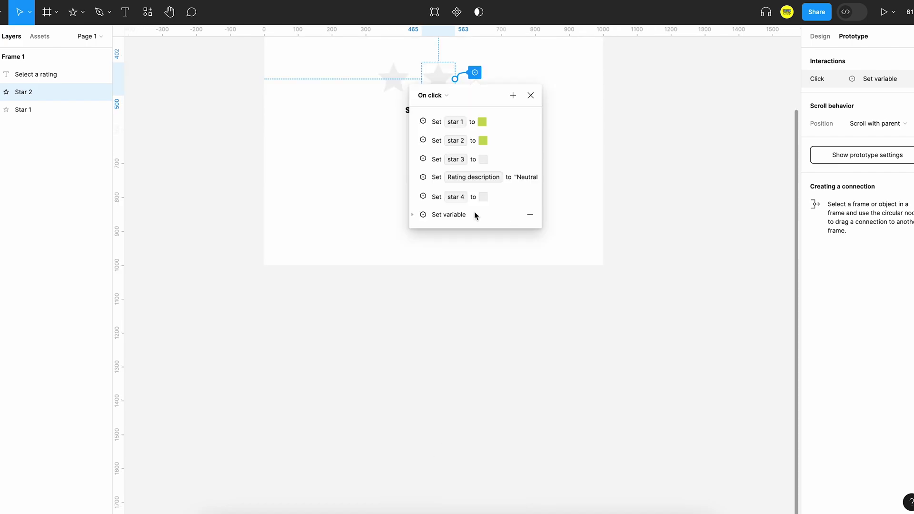
left_click(414, 219)
left_click(460, 234)
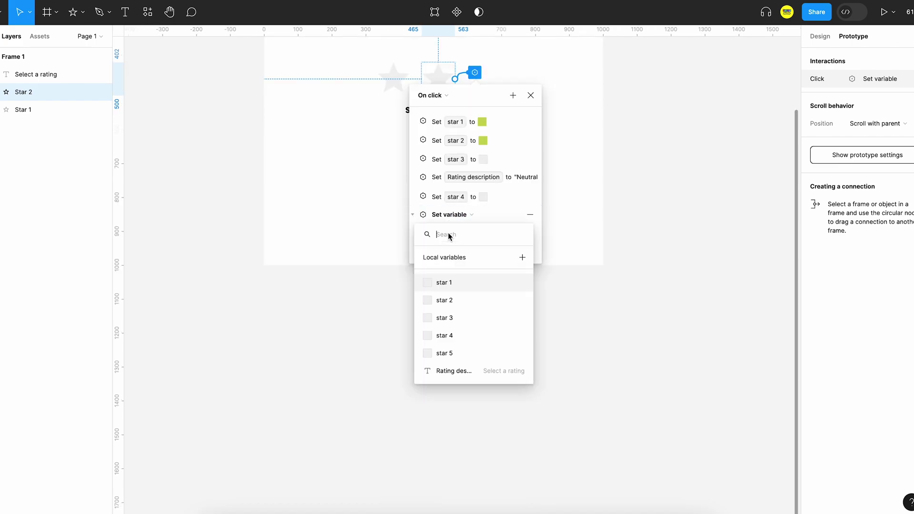
left_click(457, 356)
left_click(413, 219)
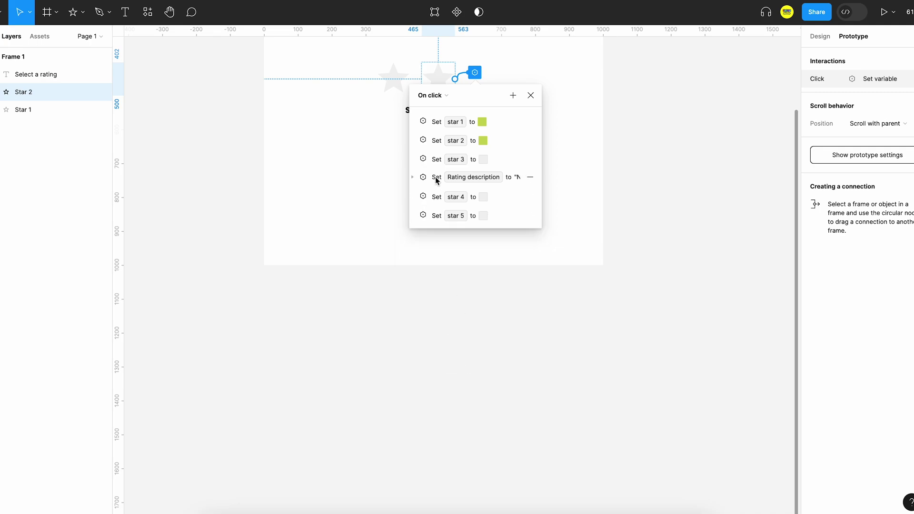
left_click_drag(436, 178, 426, 224)
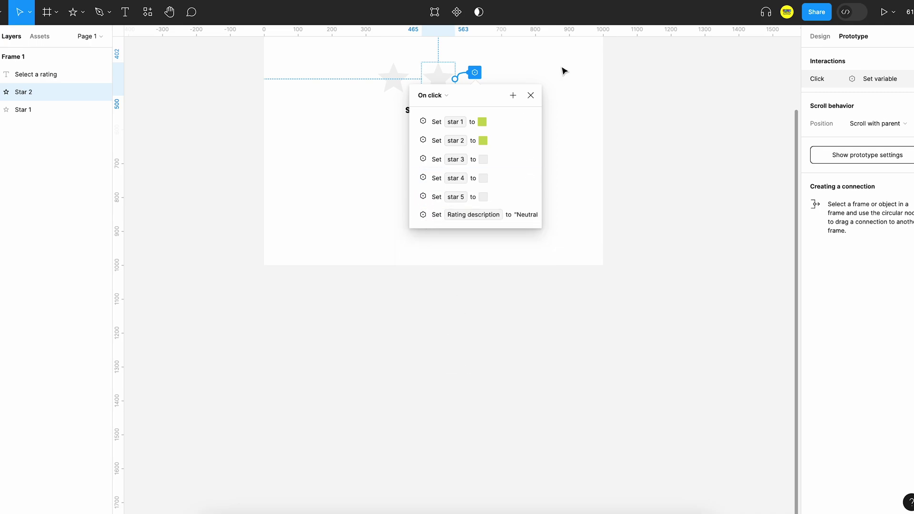
left_click(531, 95)
scroll(472, 115, "up", 3)
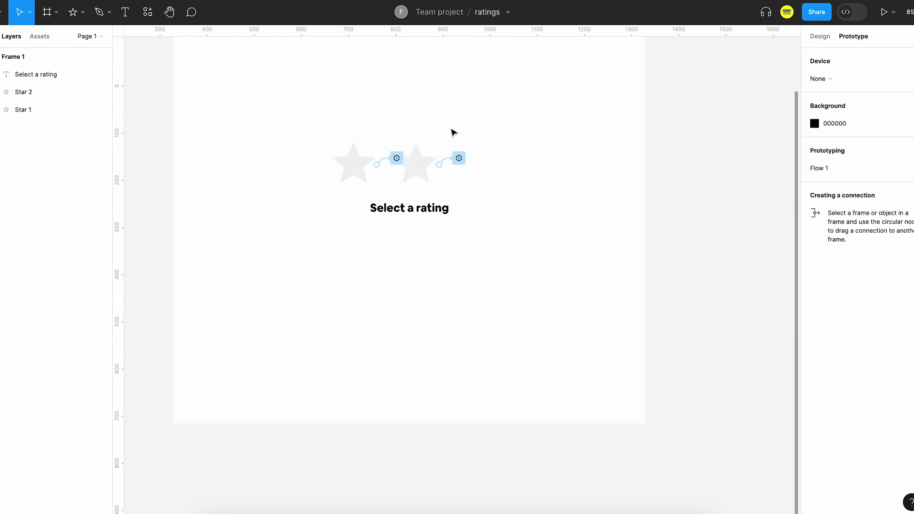
- Alt-drag Star 2 into a new Star 3 and link its fill to the star 3 variable
left_click(418, 165)
left_click_drag(420, 169, 480, 168)
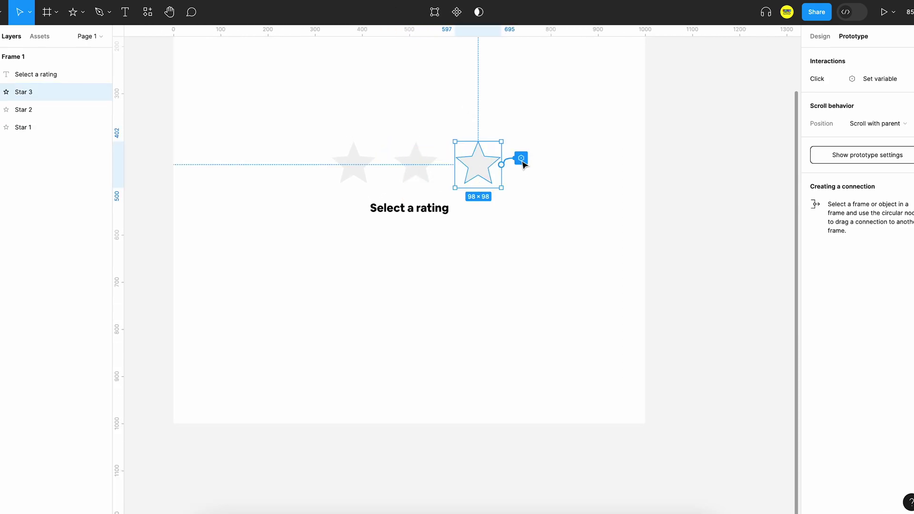
left_click(820, 36)
left_click(815, 297)
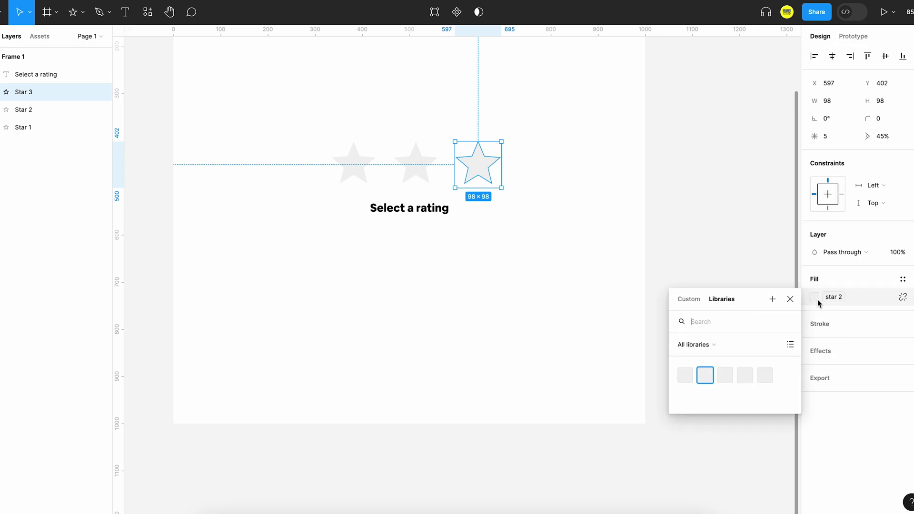
left_click(728, 380)
left_click(638, 307)
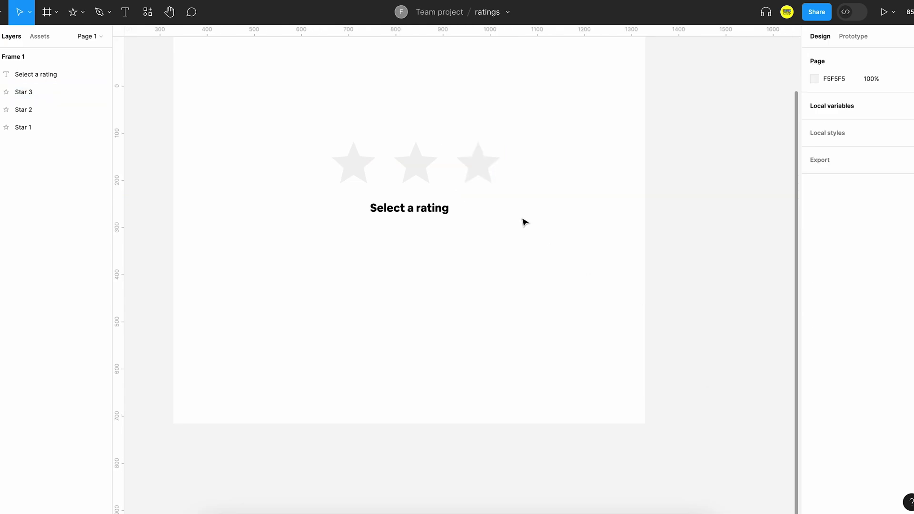
- Set star 3 to 93C25C in Star 3's On click interaction
left_click(478, 164)
left_click(853, 36)
left_click(878, 79)
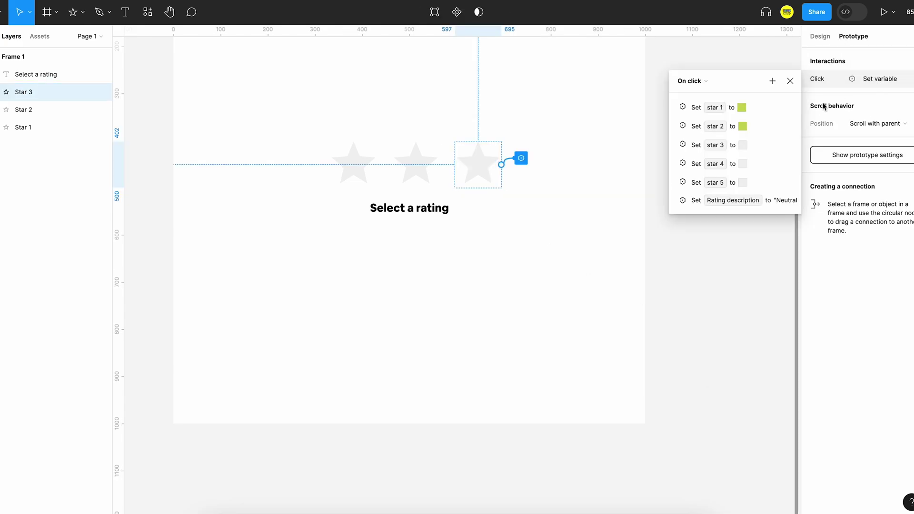
left_click(675, 146)
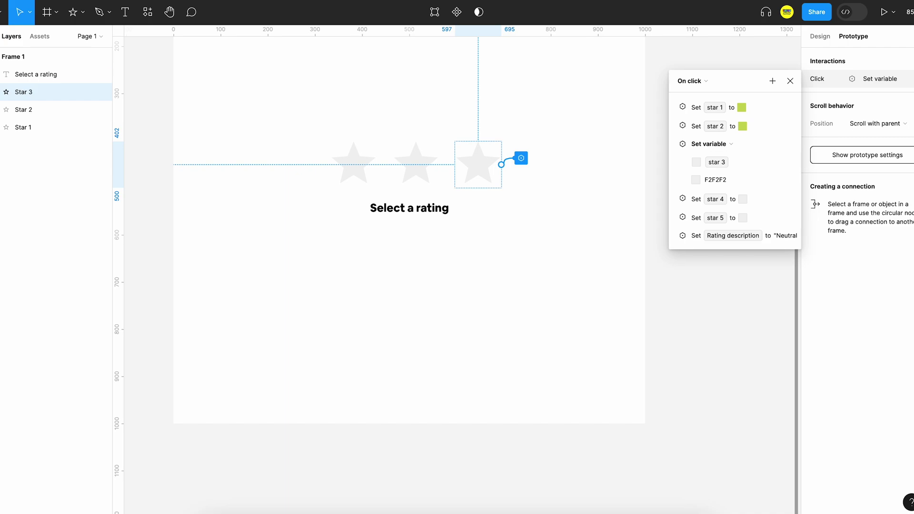
left_click(715, 180)
type("93C25C")
left_click(671, 126)
- Set star 2 and star 1 to 93C25C as well
left_click(715, 161)
type("93C25C")
left_click(671, 108)
left_click(716, 142)
type("93C25C")
key("Return")
left_click(792, 83)
left_click(465, 214)
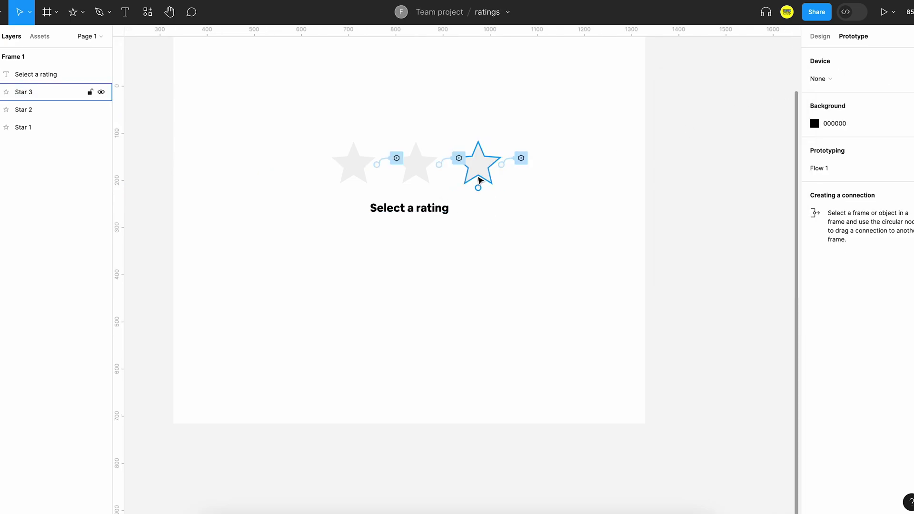
- Change Star 3's rating description text to 'Good'
left_click(521, 158)
left_click(464, 308)
left_click(498, 344)
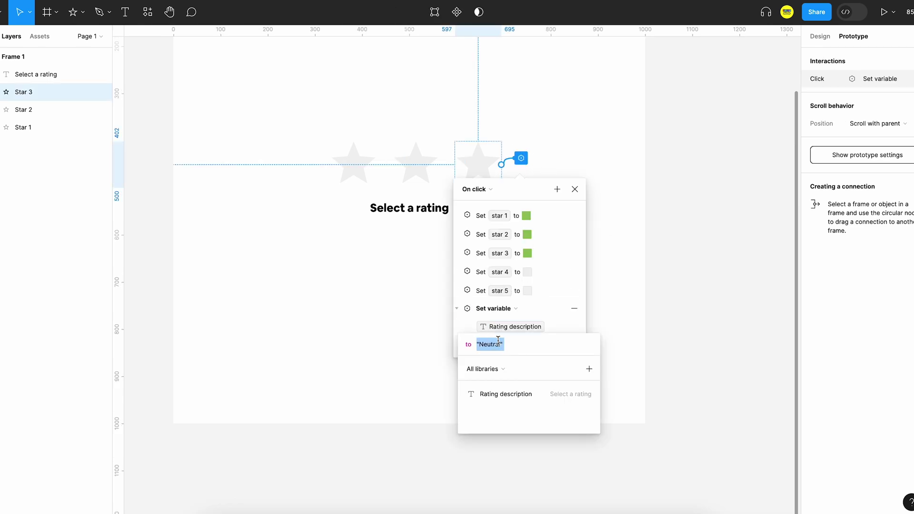
type("Good")
key("Return")
left_click(689, 326)
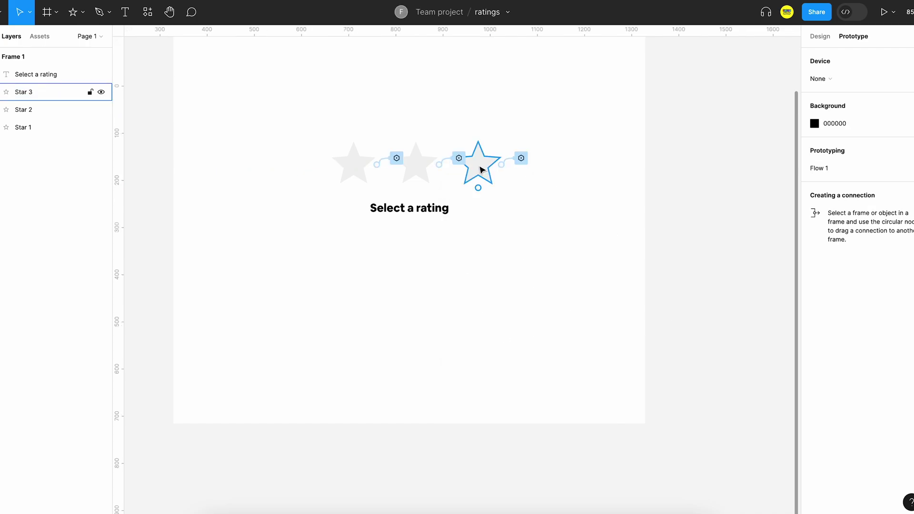
- Alt-drag Star 3 into Star 4 and set star 4 to 7CA34D on its click
left_click_drag(479, 170, 528, 169)
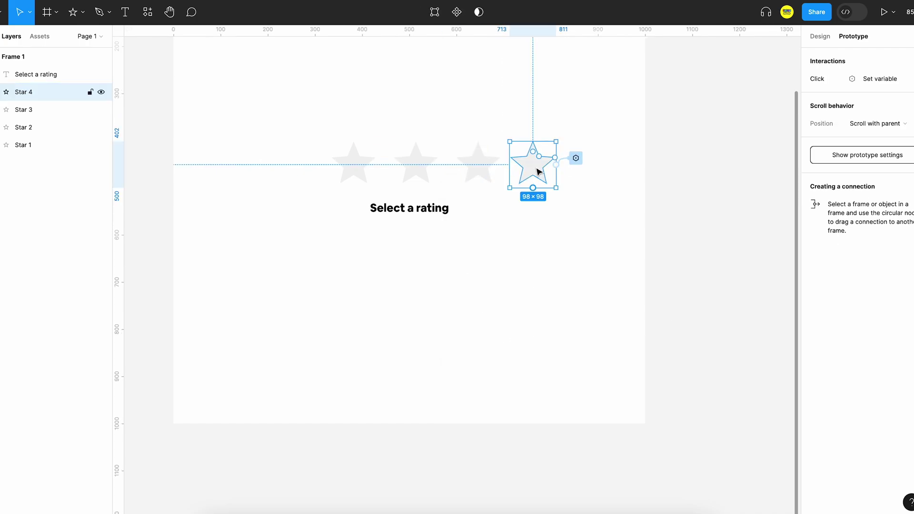
left_click(575, 158)
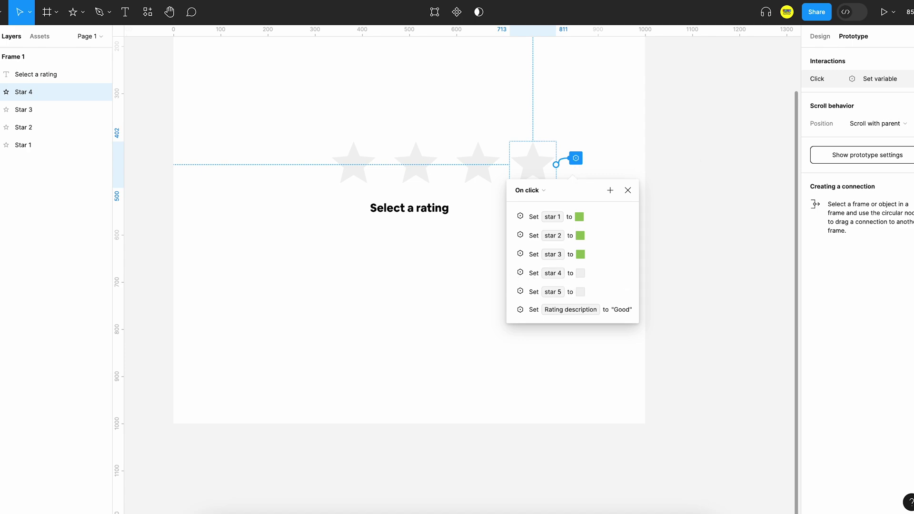
left_click(510, 272)
left_click(572, 309)
type("7CA34D")
key("Return")
- Paste 7CA34D into the star 1–3 actions as well
left_click(511, 255)
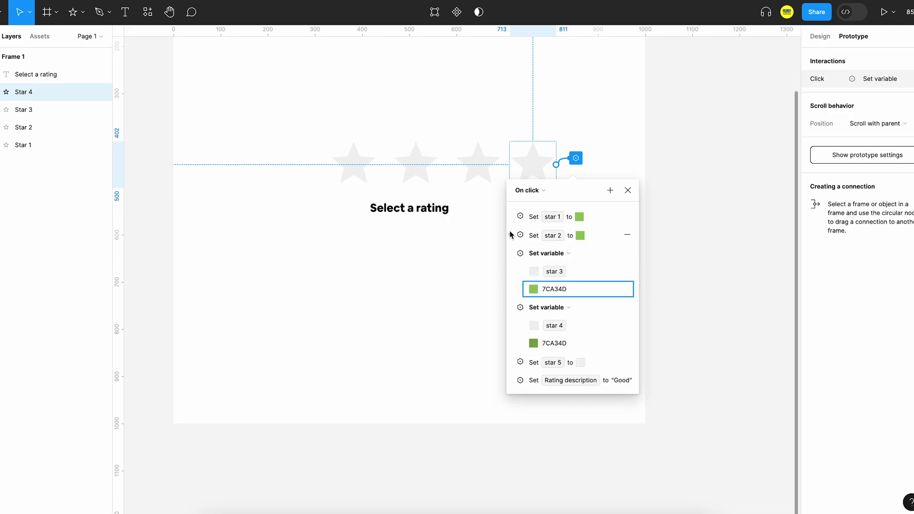
left_click(510, 235)
left_click(572, 270)
type("7CA34D")
left_click(513, 216)
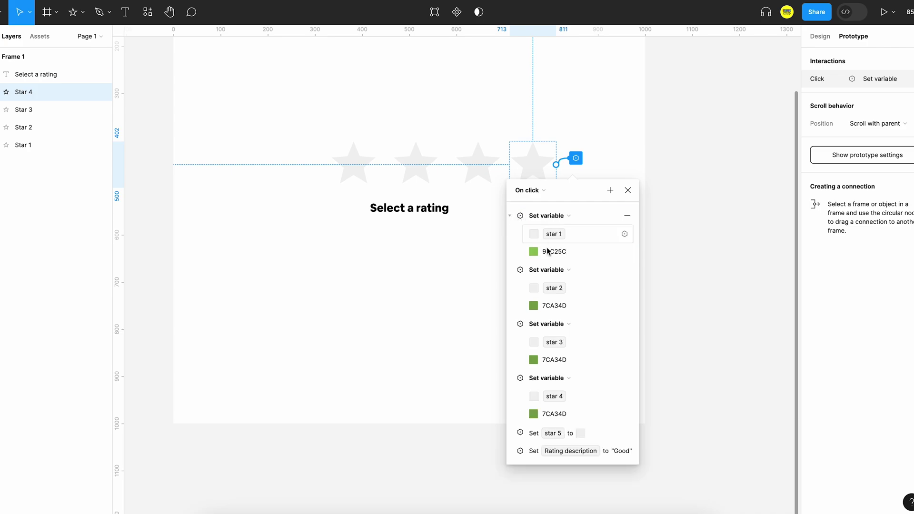
left_click(571, 251)
type("7CA34D")
- Change the rating text to 'Very Good' and Alt-drag Star 4 into a fifth star
mouse_move(572, 451)
left_click(511, 451)
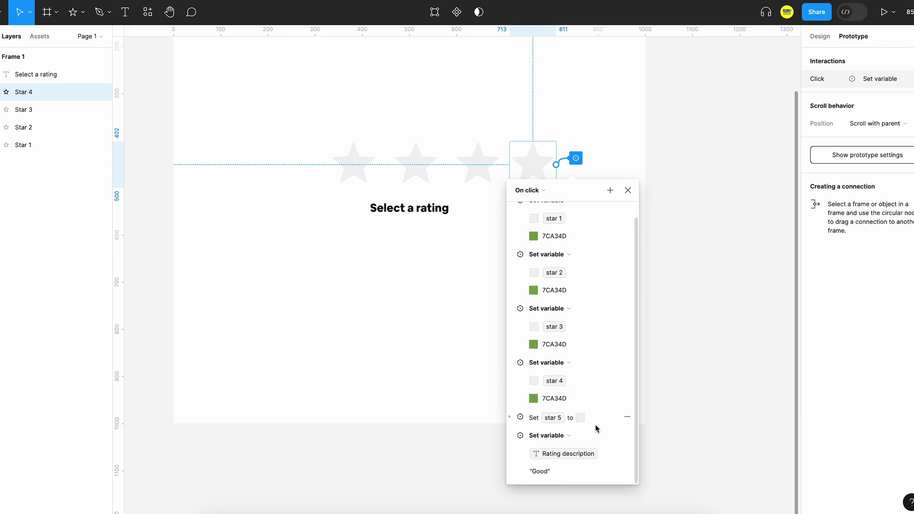
double_click(552, 472)
type("Very")
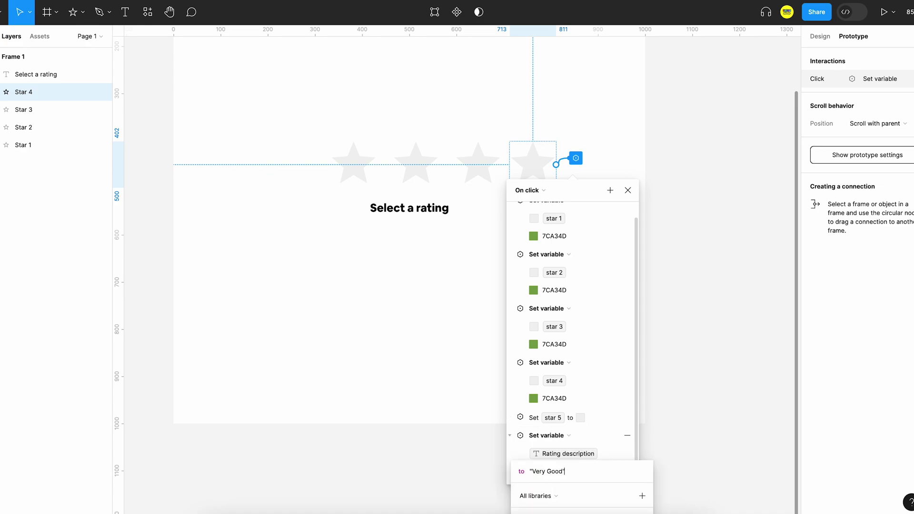
left_click(694, 391)
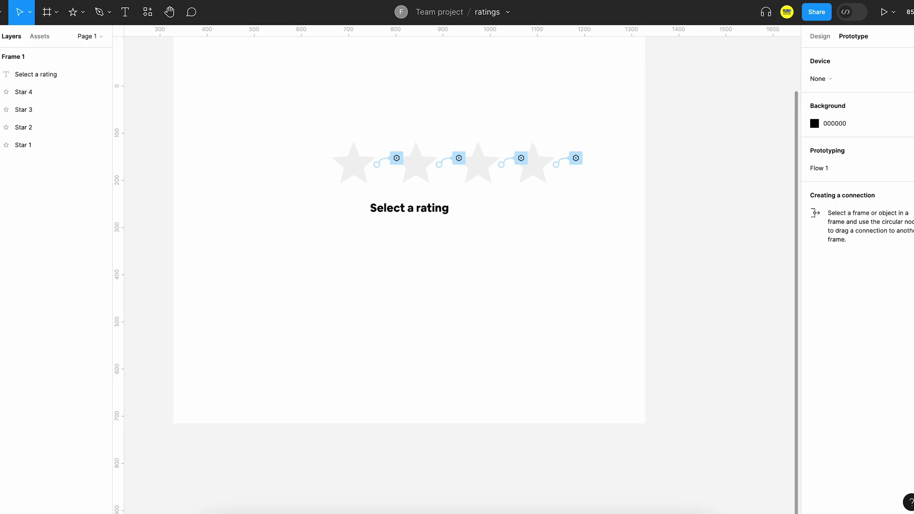
left_click_drag(533, 166, 599, 176)
- Check the fill variables and bind the fifth star's fill to its own colour variable
left_click(534, 166)
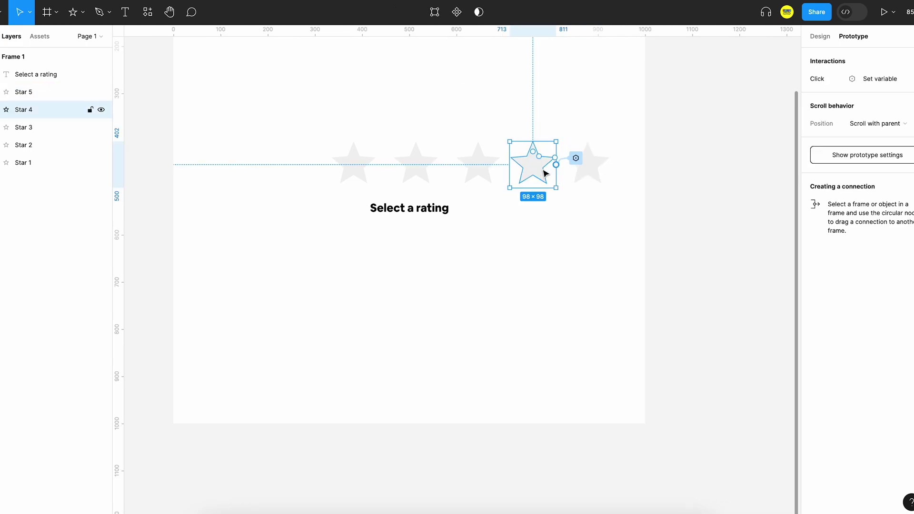
left_click(822, 36)
left_click(815, 298)
left_click(748, 381)
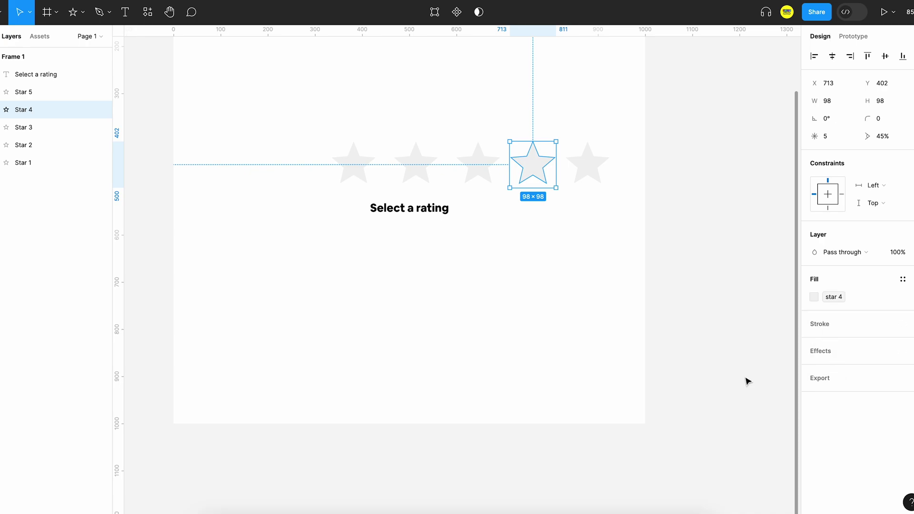
left_click(674, 264)
left_click(574, 140)
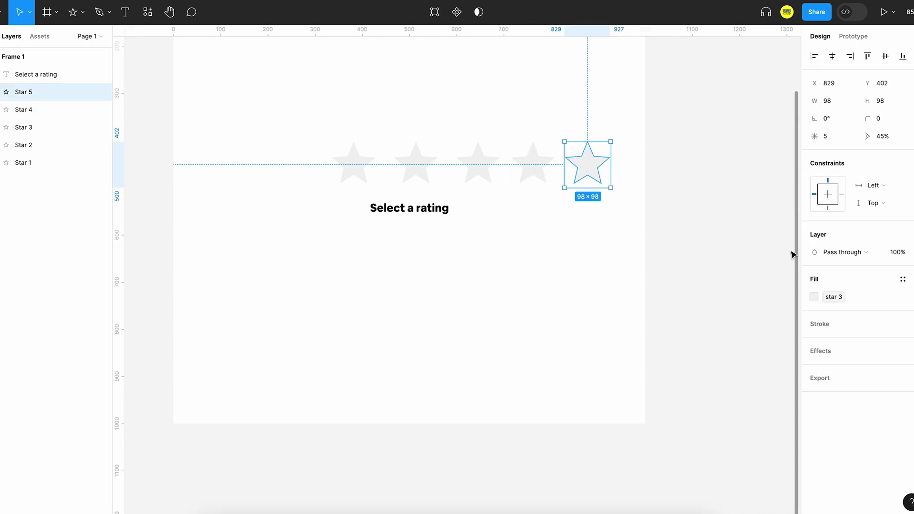
left_click(815, 297)
left_click(755, 375)
left_click(681, 228)
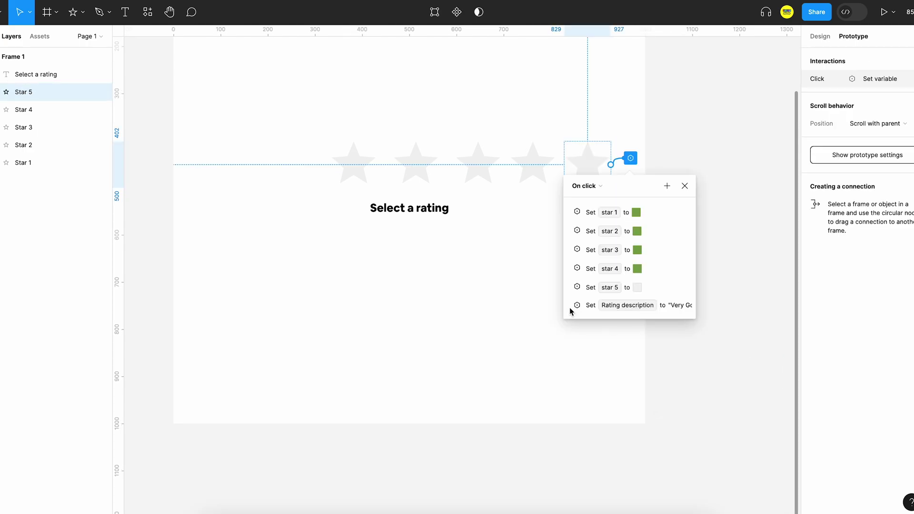
- Set star 5, star 4 and star 3 to 438E52 in the fifth star's click actions
left_click(568, 288)
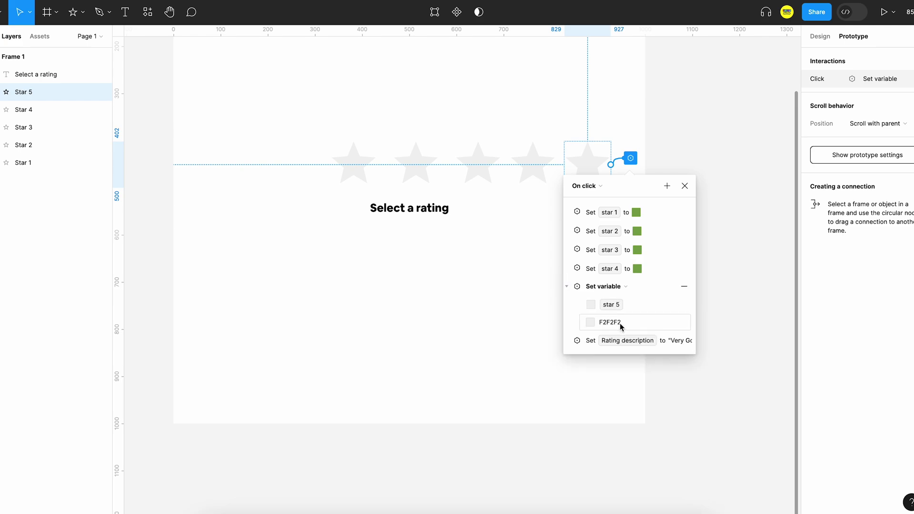
left_click(619, 323)
key("ctrl+v")
left_click(567, 269)
left_click(611, 304)
type("438E52")
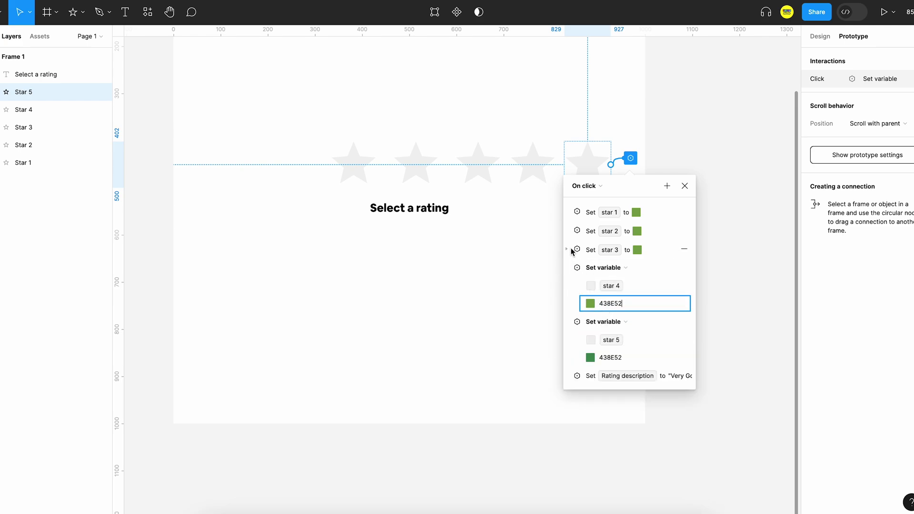
left_click(572, 250)
left_click(610, 286)
type("438E52")
- Set star 2 and star 1 to 438E52 as well
left_click(568, 231)
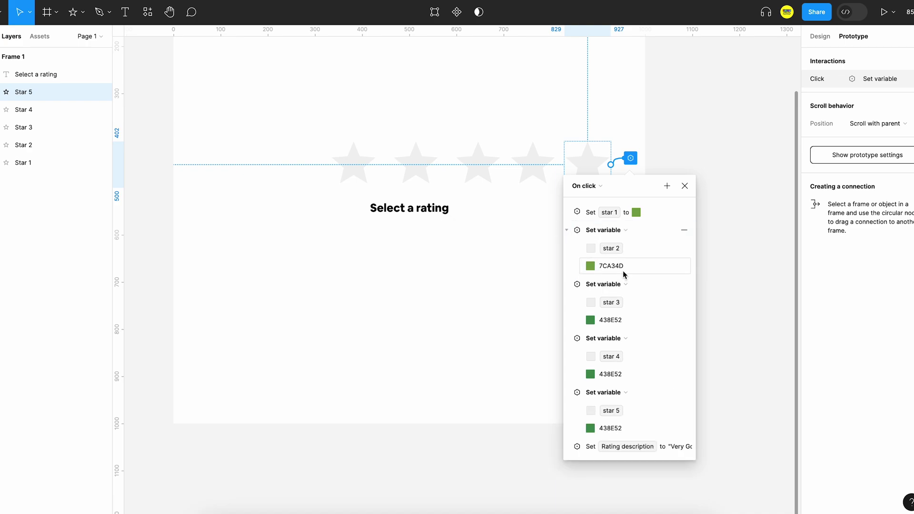
left_click(624, 265)
type("438E52")
left_click(567, 212)
left_click(611, 247)
type("438E52")
left_click(686, 128)
scroll(686, 128, "up", 2)
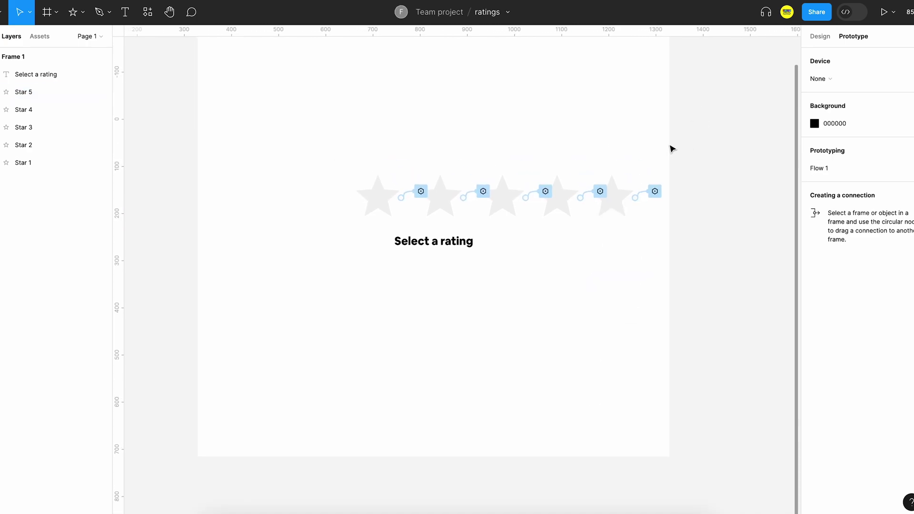
- Wrap the five stars in a horizontally centred auto layout with 20 gap
left_click_drag(665, 164, 319, 253)
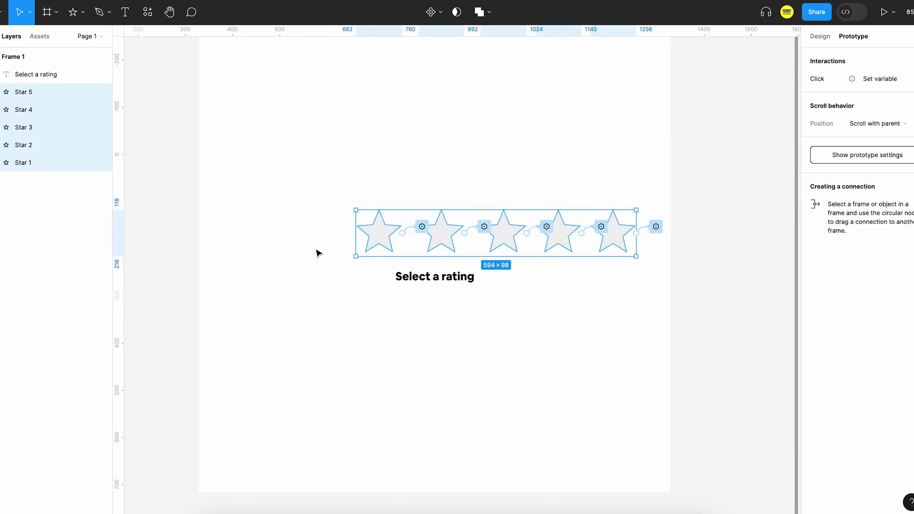
right_click(386, 246)
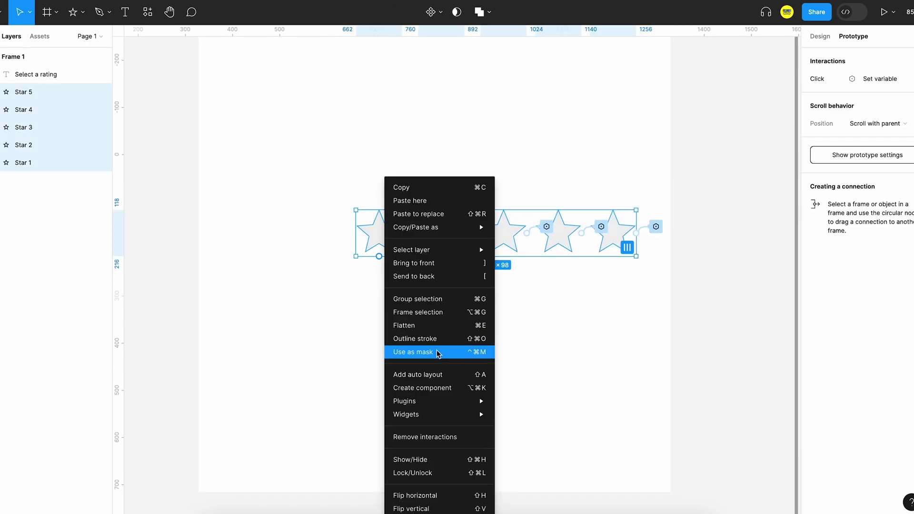
left_click(417, 375)
left_click(820, 36)
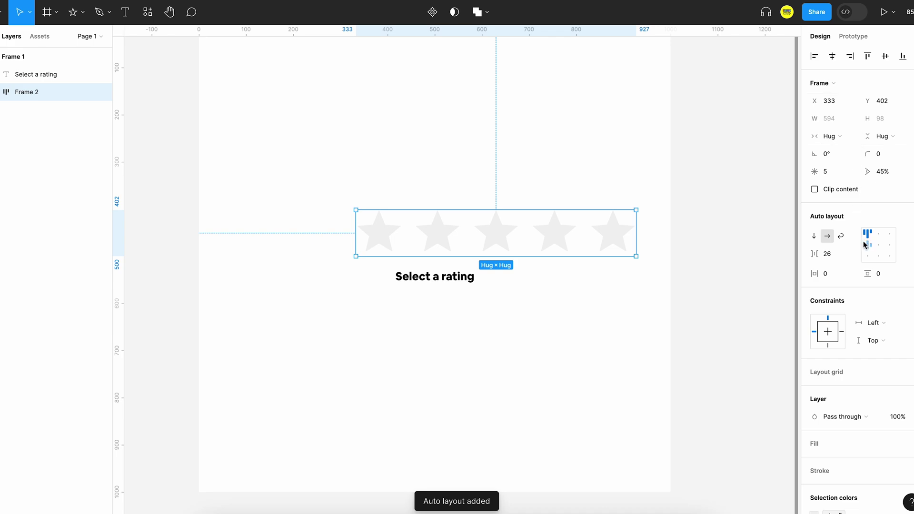
left_click(828, 254)
type("20")
key("Return")
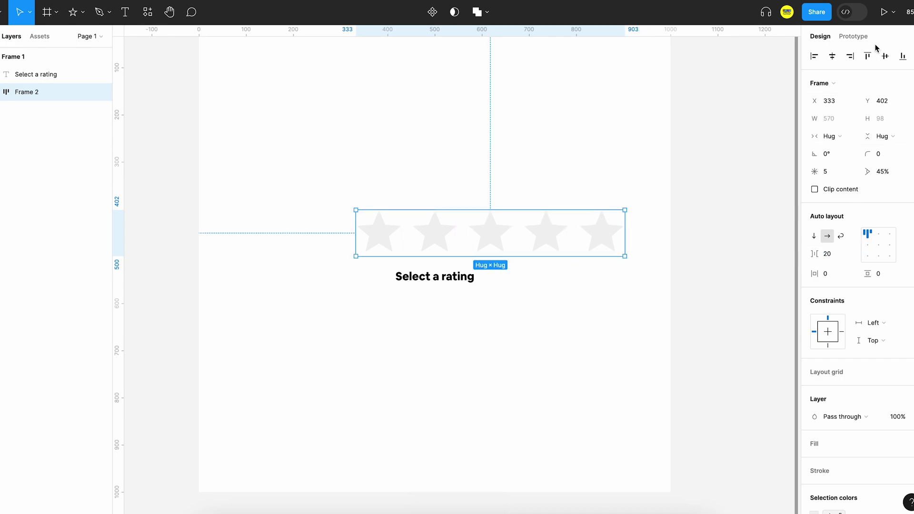
left_click(833, 56)
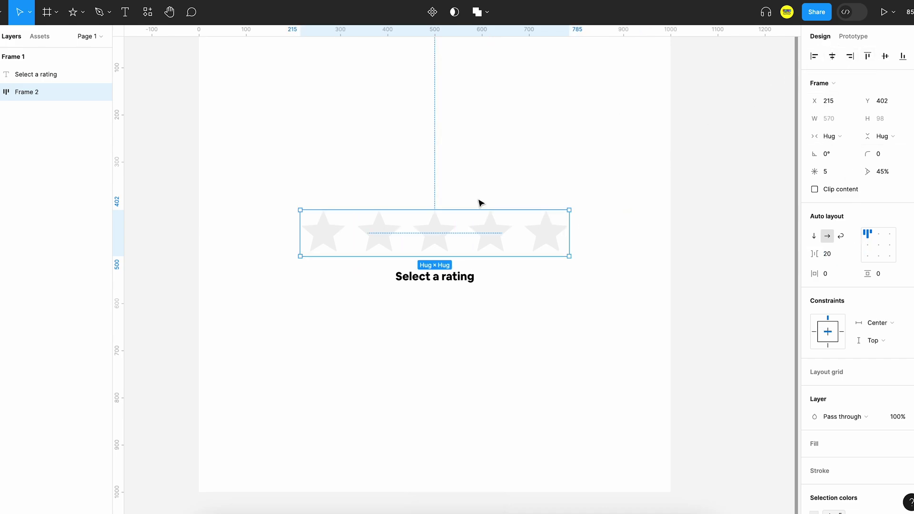
- Stack the star row and rating text in a vertical auto layout, text set to Fill container
left_click(435, 277)
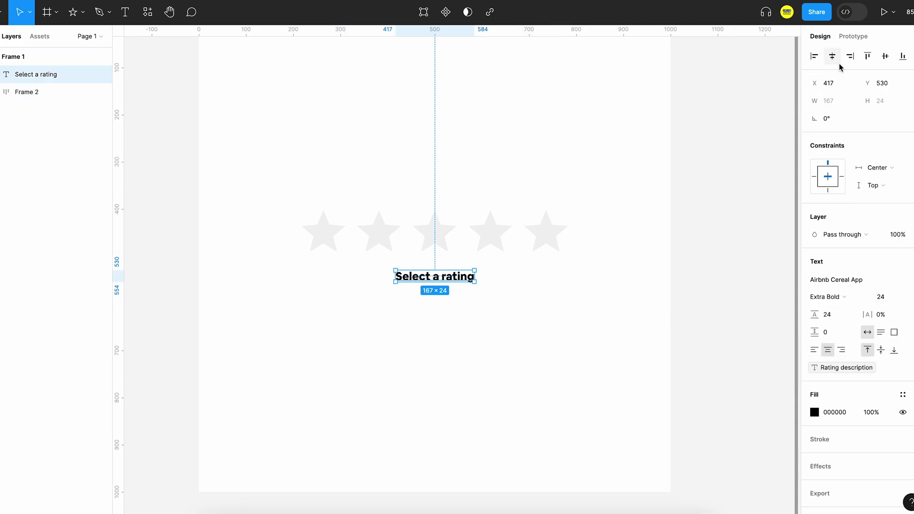
left_click(461, 249, "shift")
right_click(460, 248)
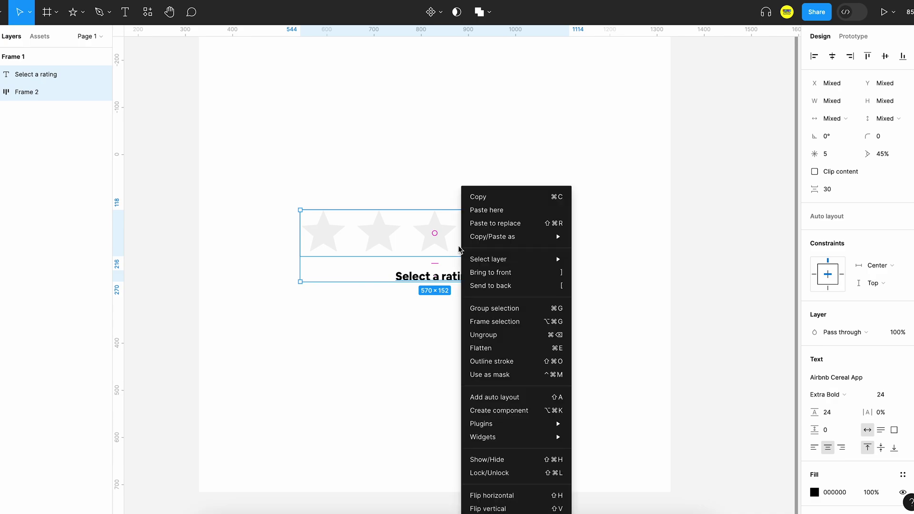
left_click(495, 397)
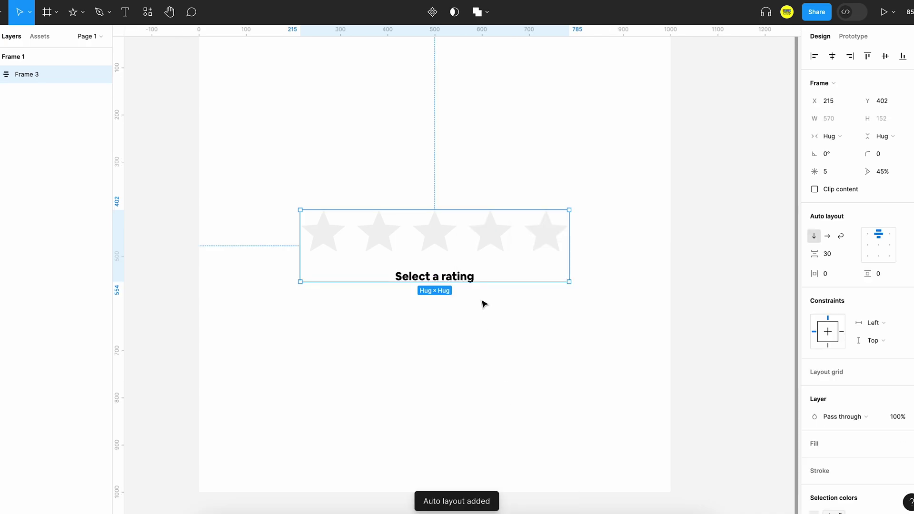
double_click(468, 277)
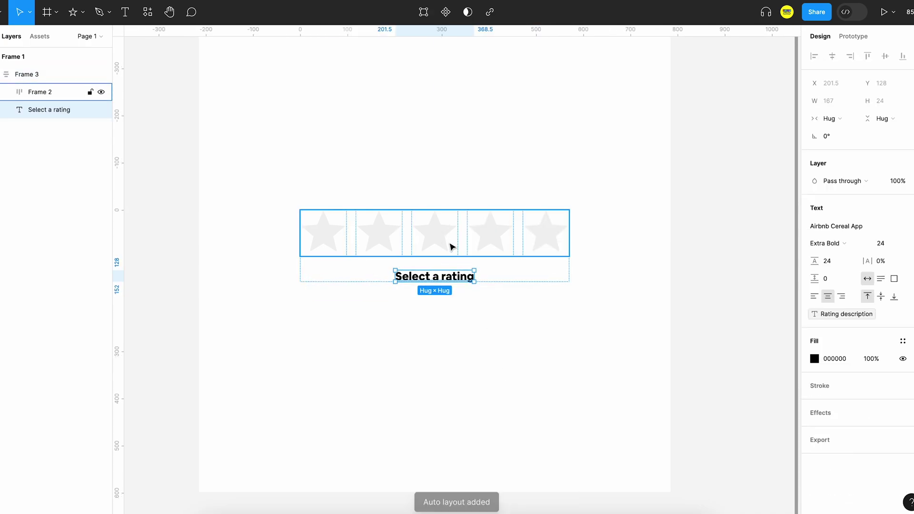
left_click(828, 118)
left_click(856, 132)
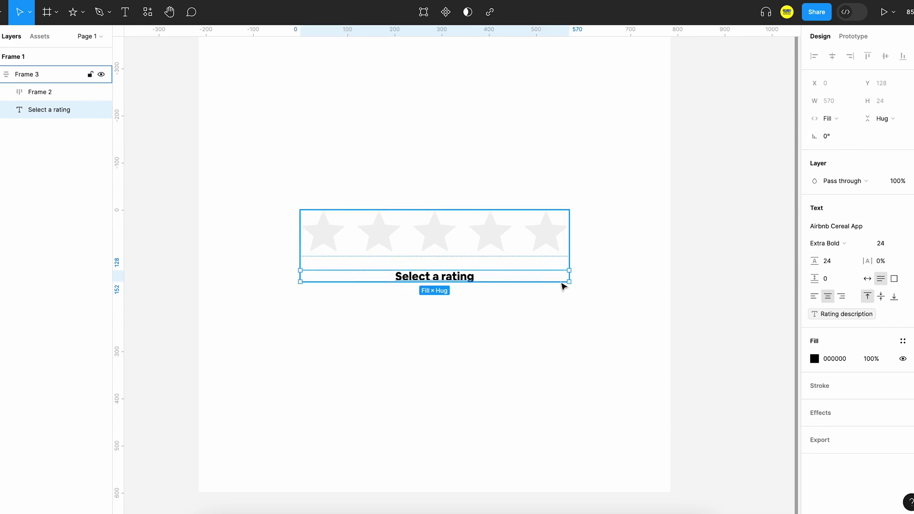
left_click(506, 320)
left_click(496, 211)
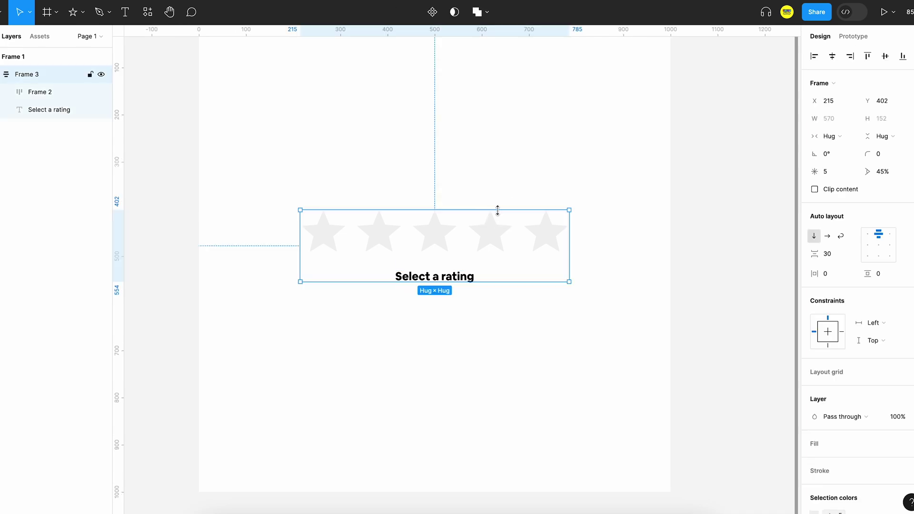
key("Escape")
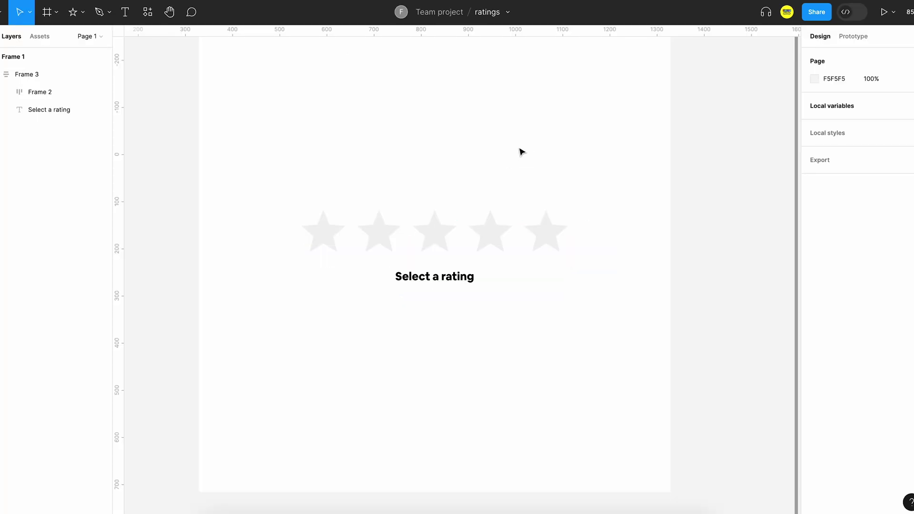
- Open Star 5's click interaction and start replacing 'Very Good' with 'Excellent'
left_click(853, 36)
left_click(589, 227)
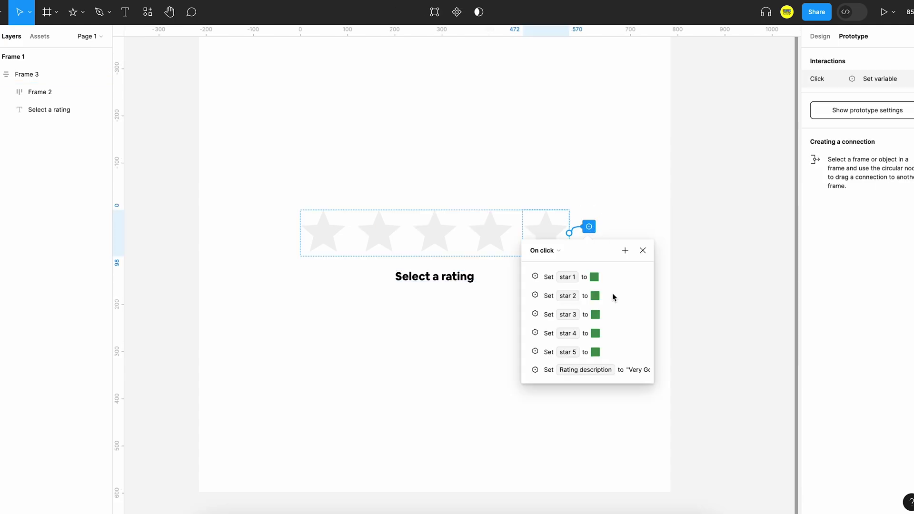
left_click(529, 371)
left_click(571, 406)
type("Excellent\"")
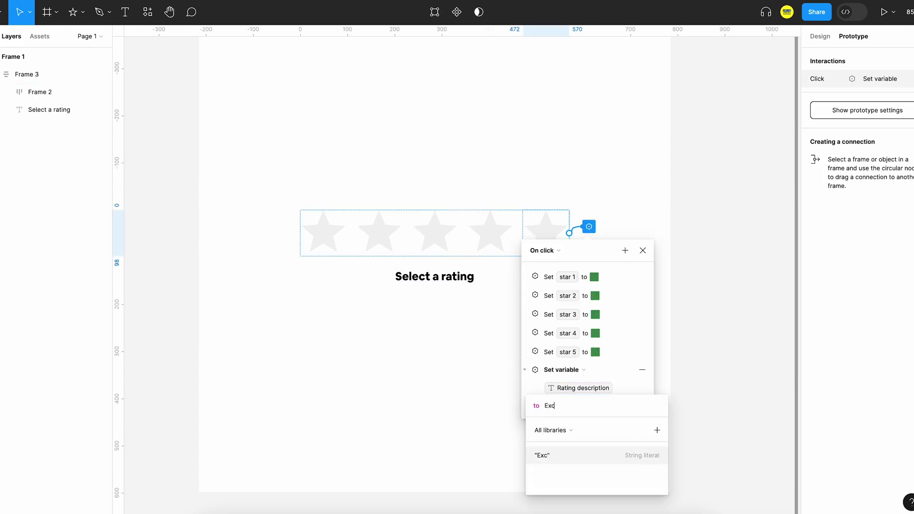